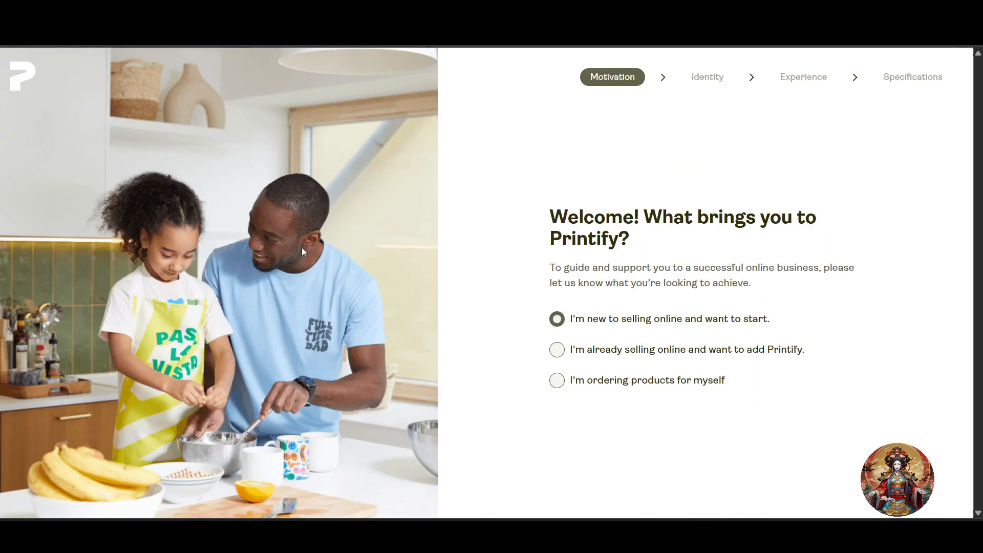
Answer the motivation question with "I'm new to selling online and want to start."
{"action": "left_click_drag", "start_coordinate": [532, 233], "coordinate": [602, 208]}
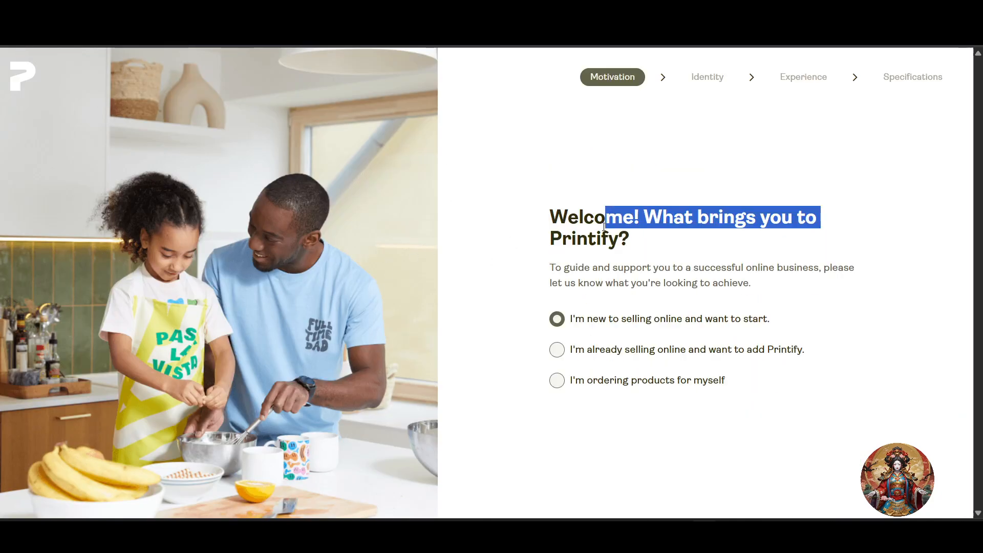
{"action": "left_click", "coordinate": [551, 216]}
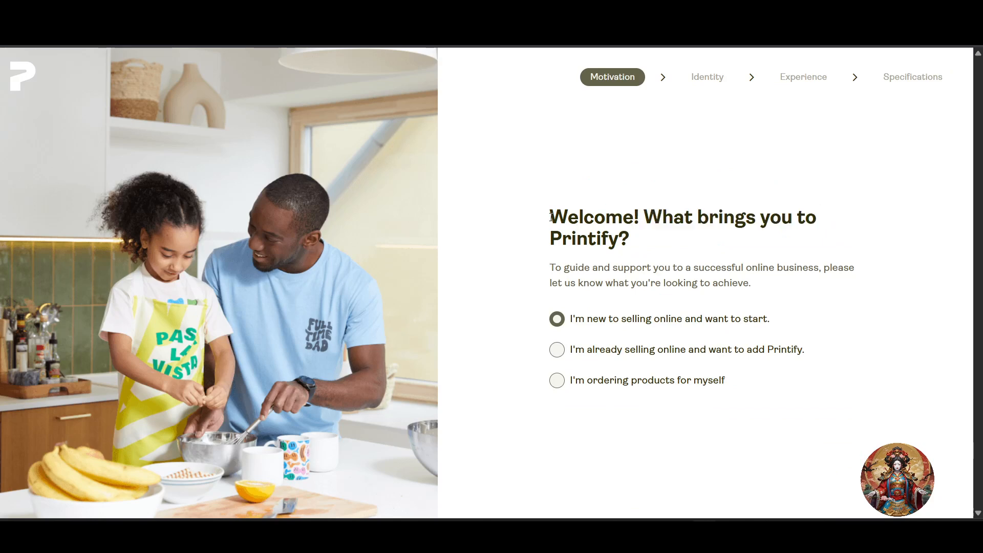
{"action": "left_click_drag", "start_coordinate": [551, 216], "coordinate": [680, 244]}
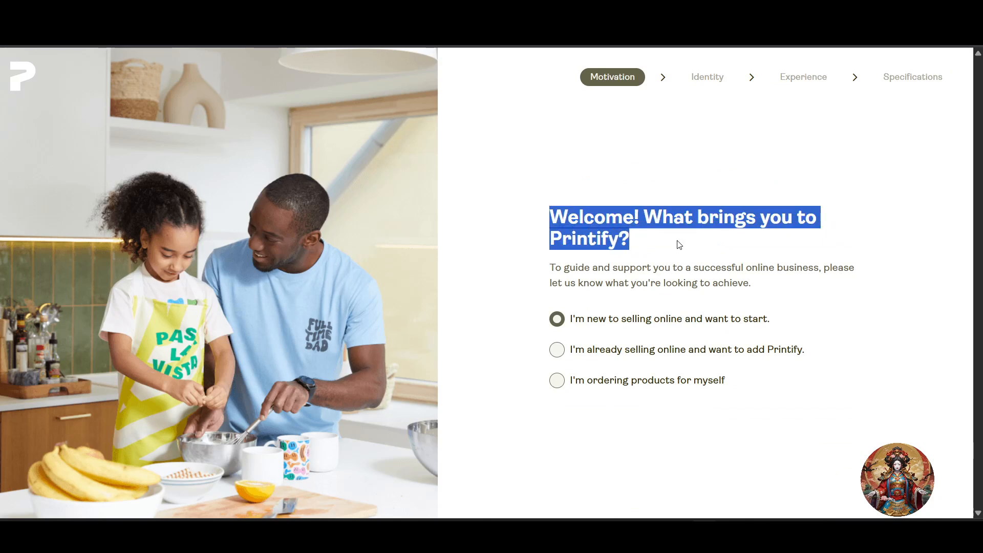
{"action": "left_click", "coordinate": [605, 331]}
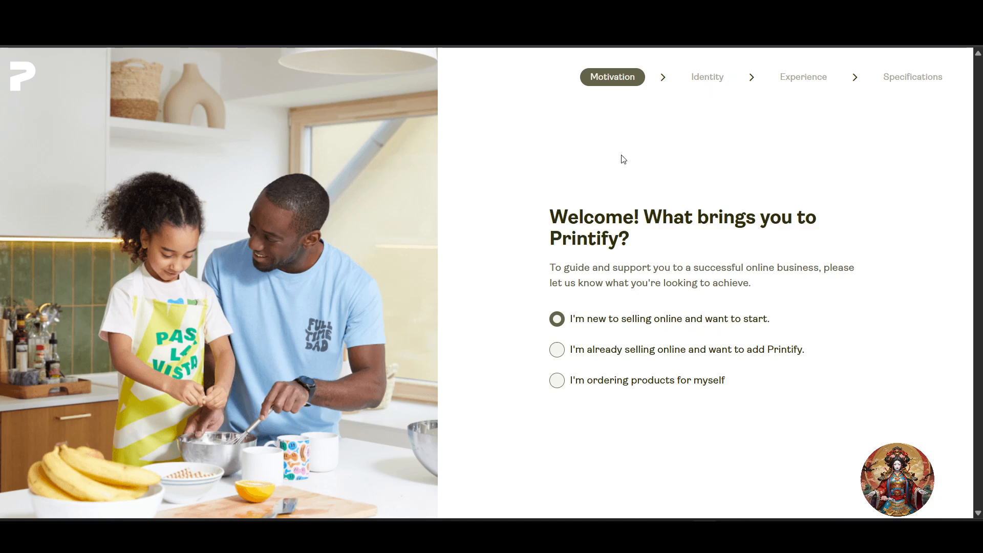
{"action": "left_click", "coordinate": [602, 325]}
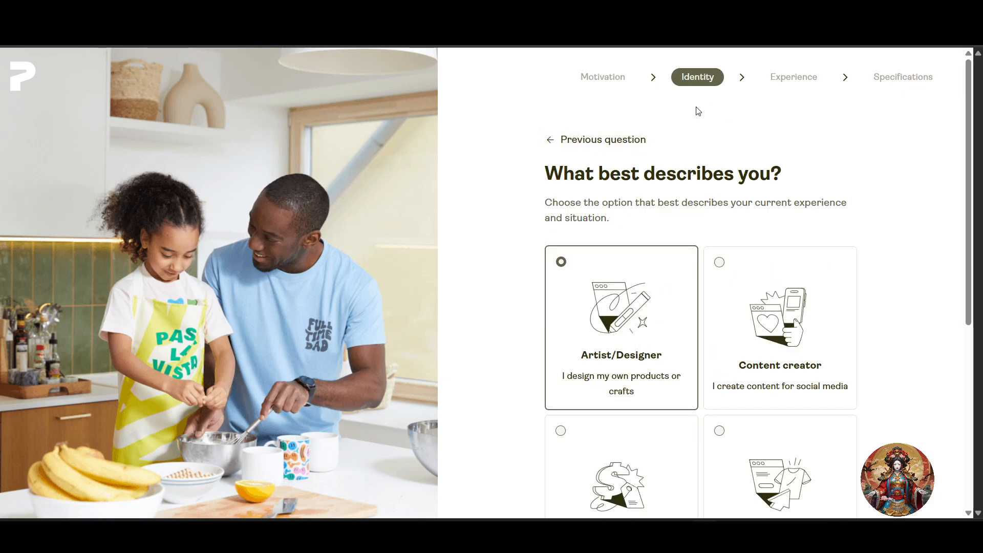
Choose Content creator as the best description of your current experience and situation
{"action": "scroll", "coordinate": [672, 243], "scroll_direction": "down", "scroll_amount": 1}
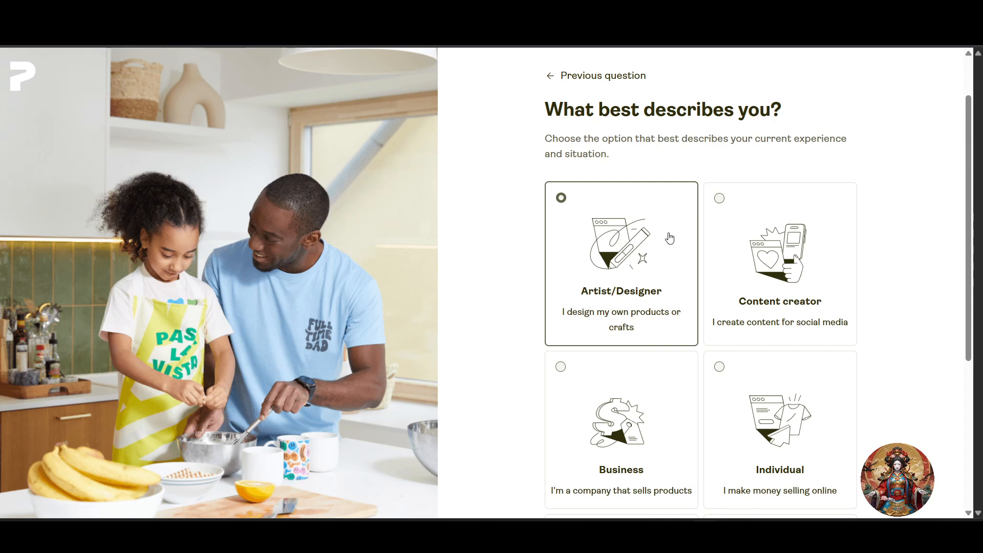
{"action": "scroll", "coordinate": [671, 241], "scroll_direction": "down", "scroll_amount": 2}
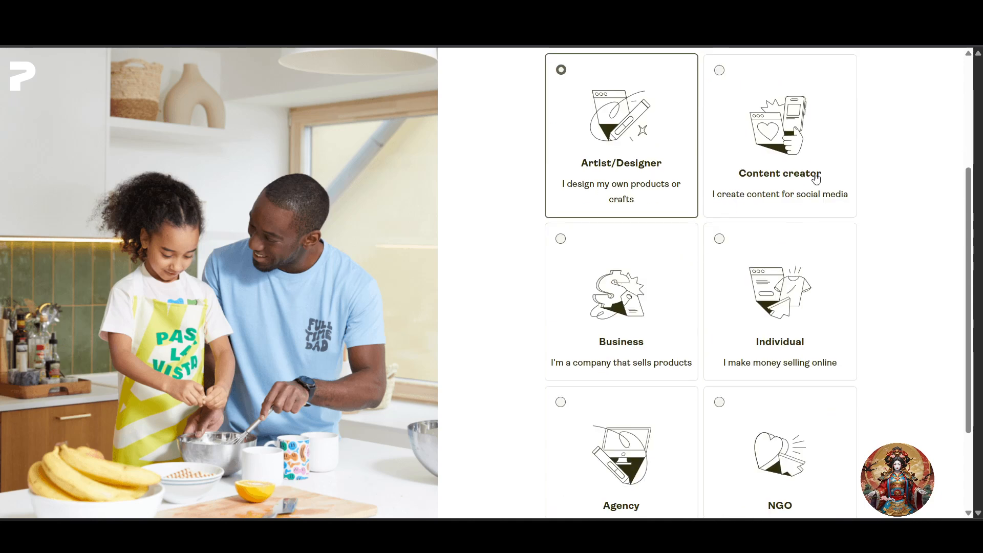
{"action": "left_click", "coordinate": [815, 177]}
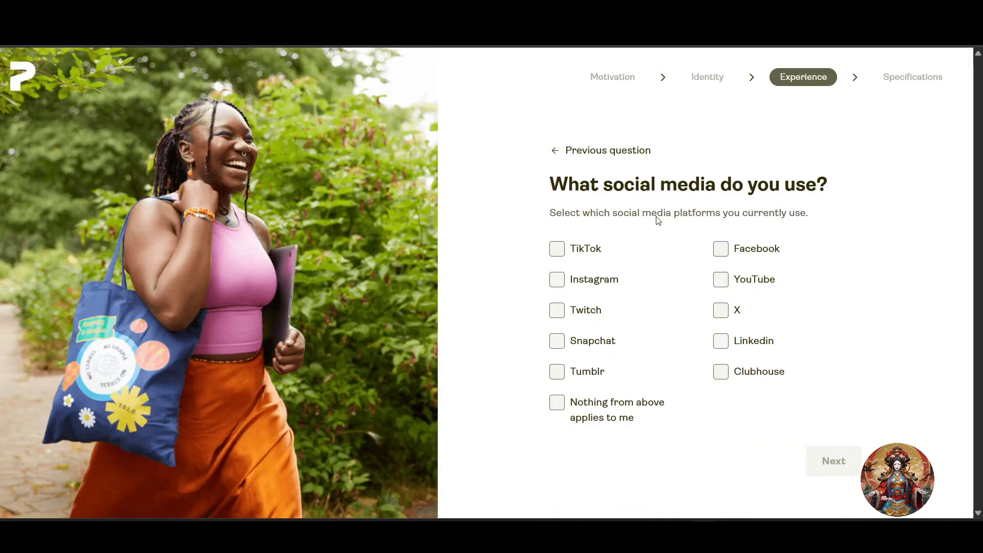
Select YouTube as the social media platform in use and give the follower count as Below 50K
{"action": "left_click_drag", "start_coordinate": [591, 185], "coordinate": [852, 183]}
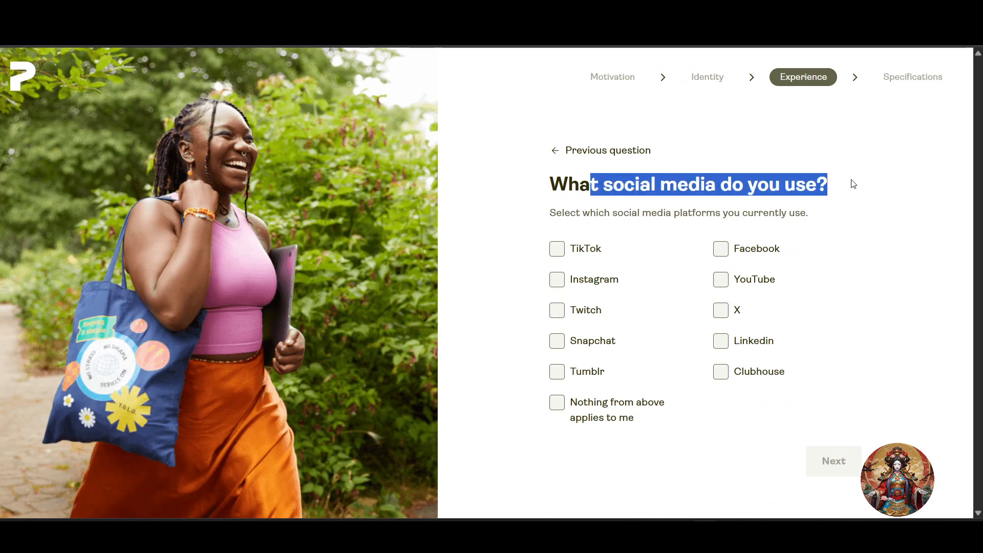
{"action": "left_click", "coordinate": [758, 281]}
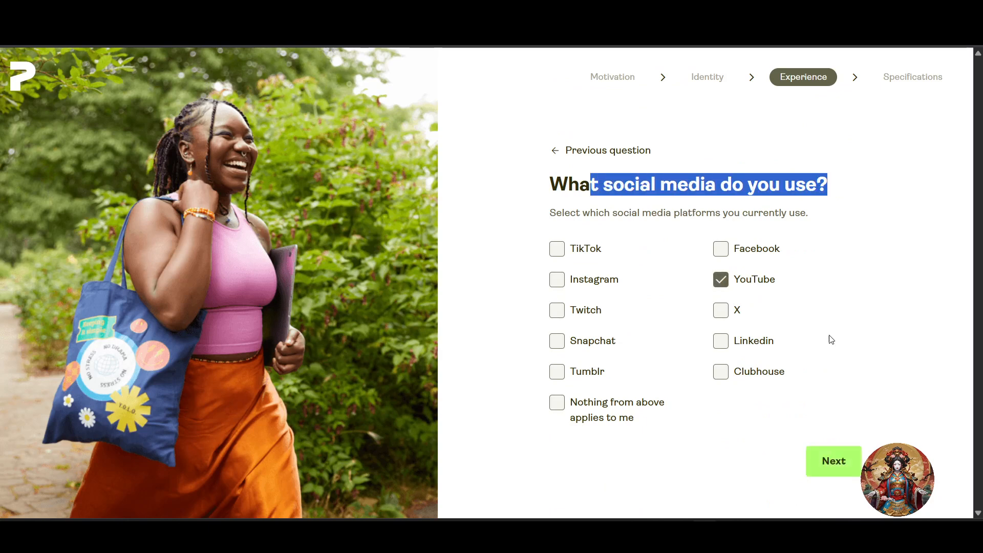
{"action": "left_click", "coordinate": [835, 463]}
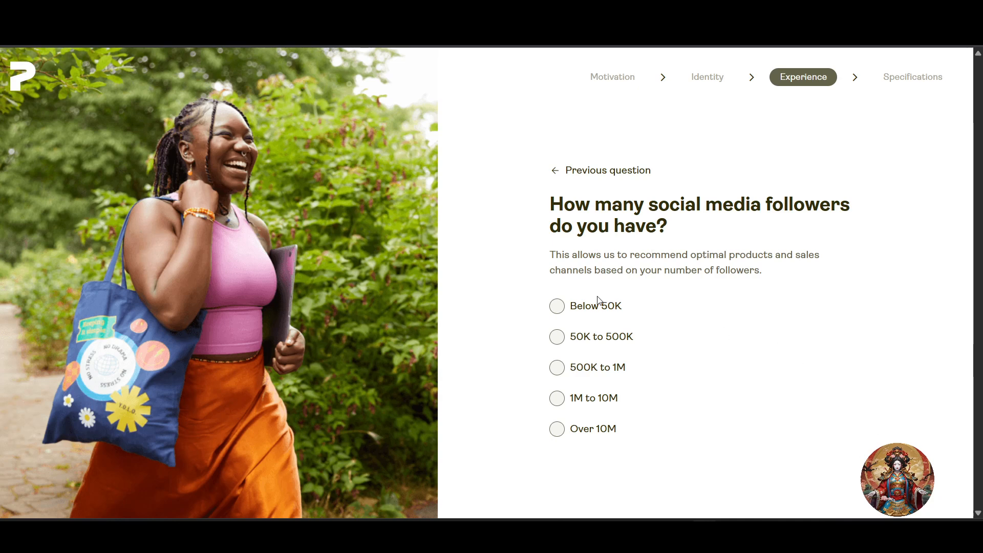
{"action": "left_click", "coordinate": [591, 310]}
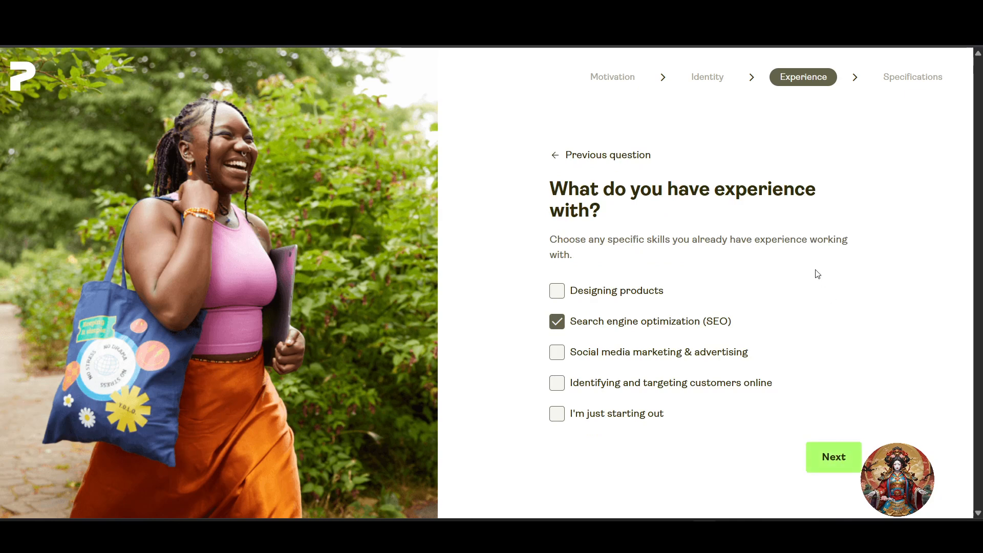
Add Designing products and Identifying and targeting customers online to the experience answers and submit them
{"action": "left_click", "coordinate": [655, 290]}
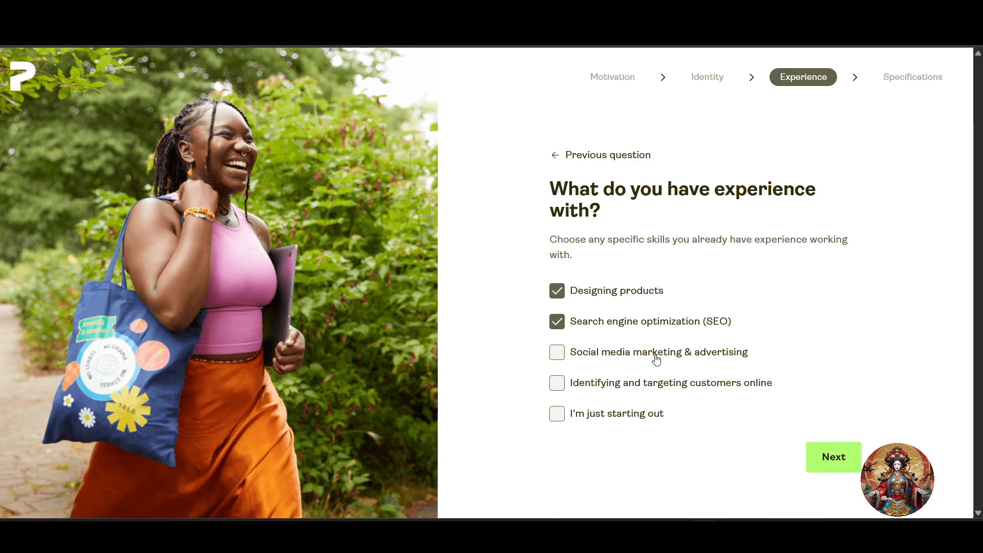
{"action": "left_click", "coordinate": [653, 388]}
{"action": "left_click", "coordinate": [834, 457]}
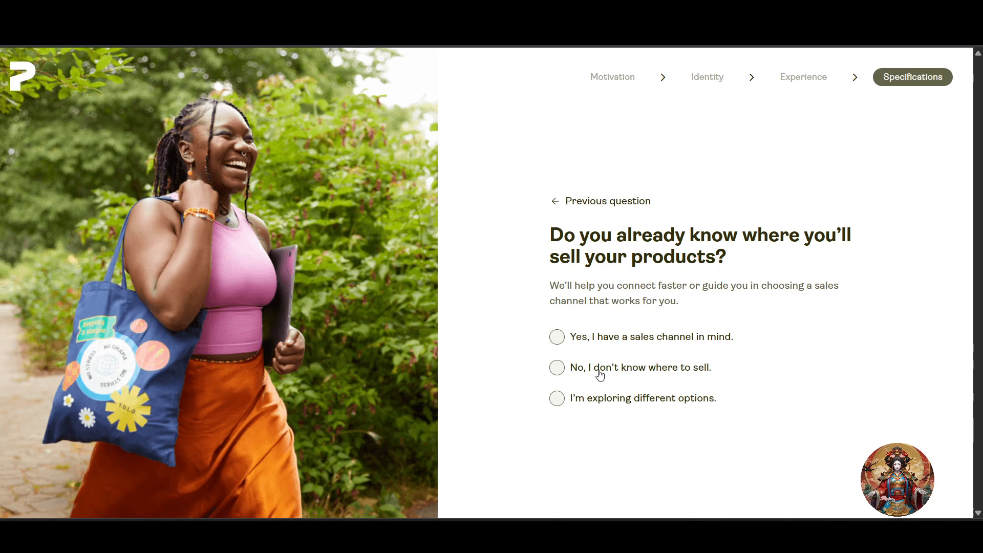
{"action": "left_click", "coordinate": [705, 376]}
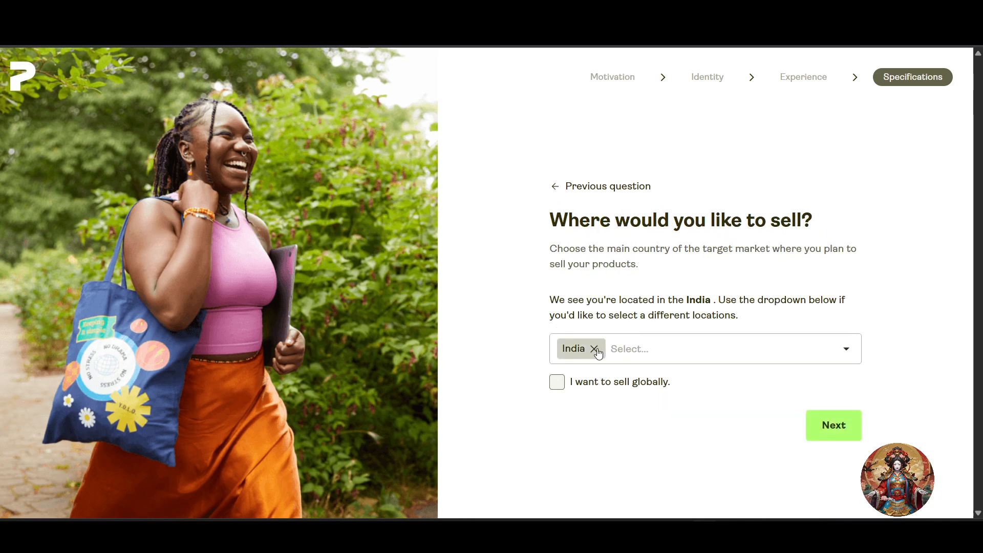
{"action": "left_click", "coordinate": [595, 350]}
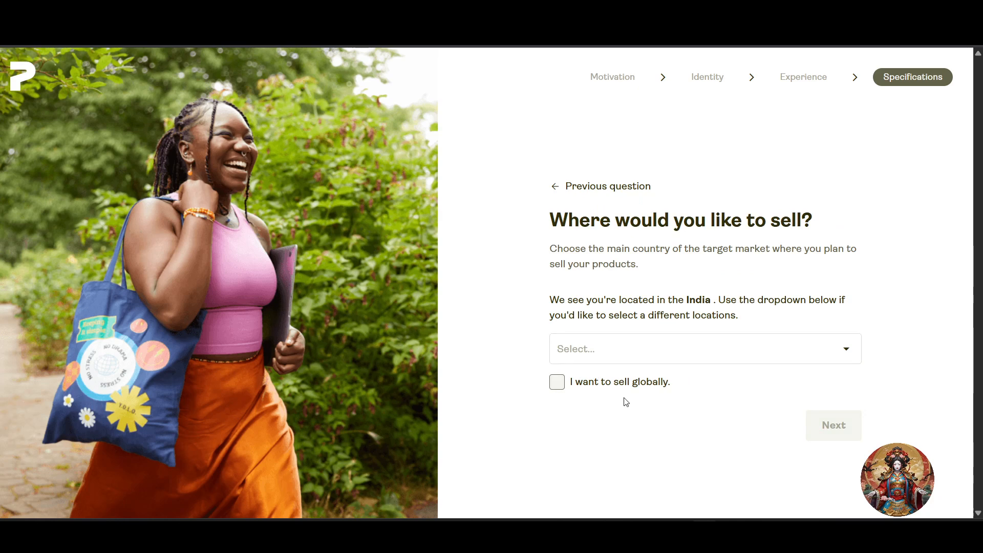
{"action": "left_click", "coordinate": [10, 44]}
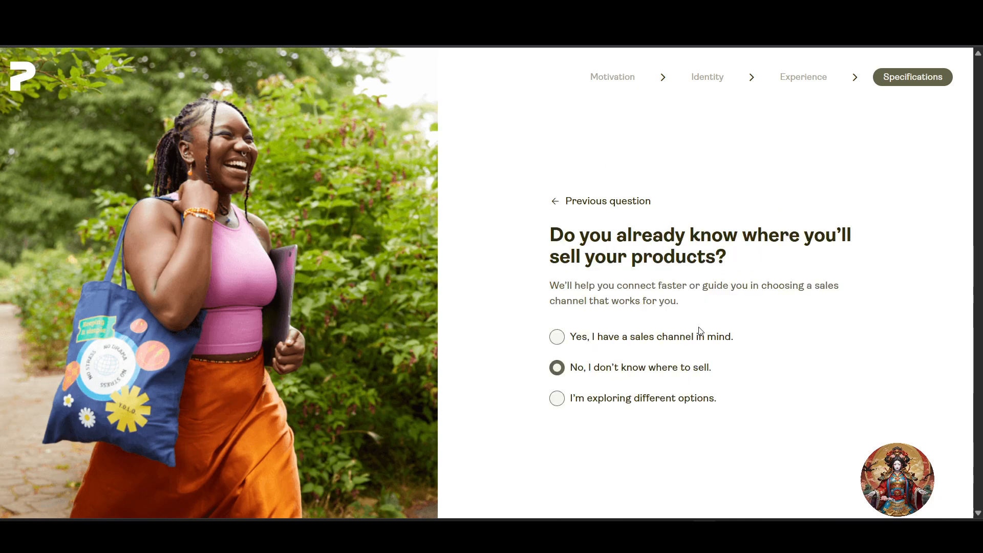
Answer that different sales channel options are being explored, and add United States to the target market countries
{"action": "left_click", "coordinate": [658, 403]}
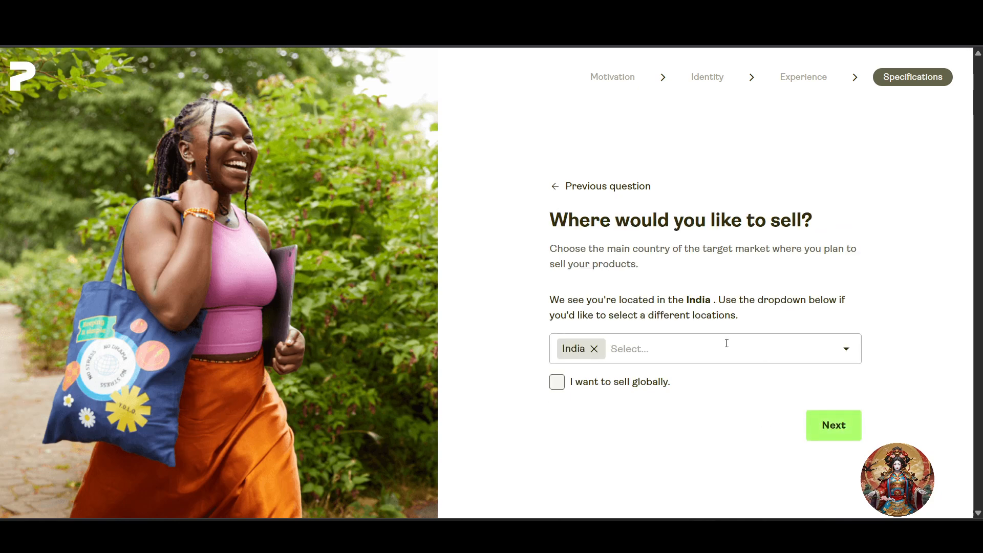
{"action": "left_click", "coordinate": [817, 349]}
{"action": "left_click", "coordinate": [819, 350]}
{"action": "left_click", "coordinate": [819, 350]}
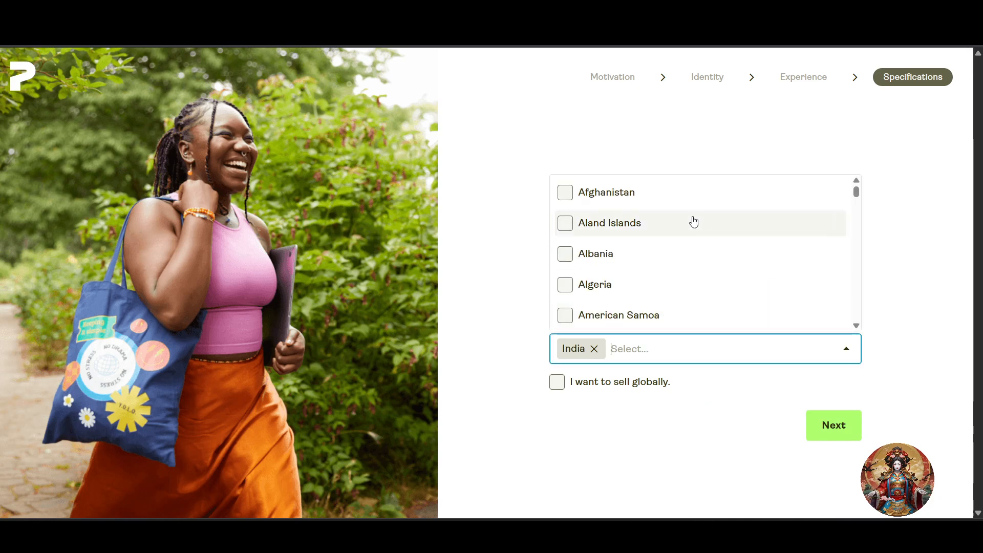
{"action": "type", "text": "amer"}
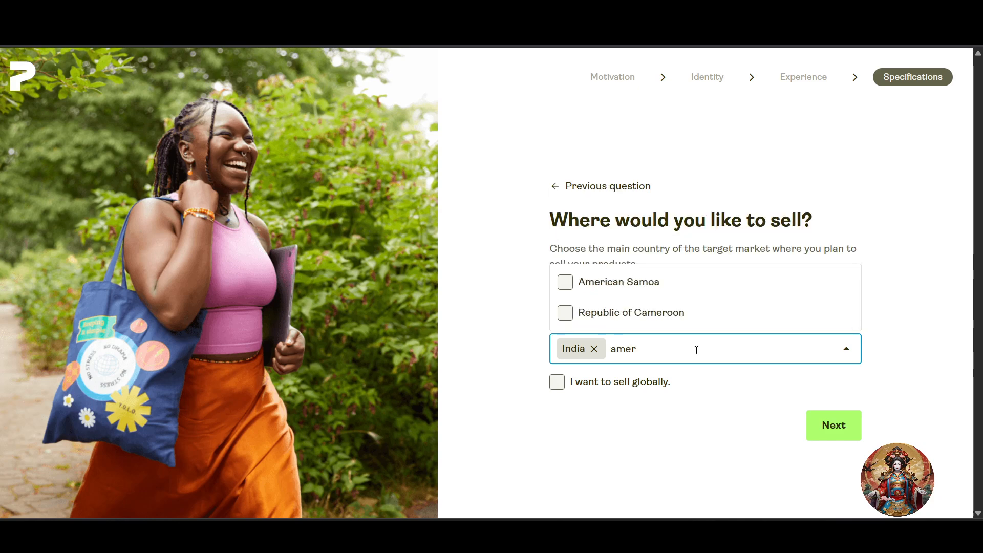
{"action": "key", "text": "ctrl+a"}
{"action": "key", "text": "BackSpace"}
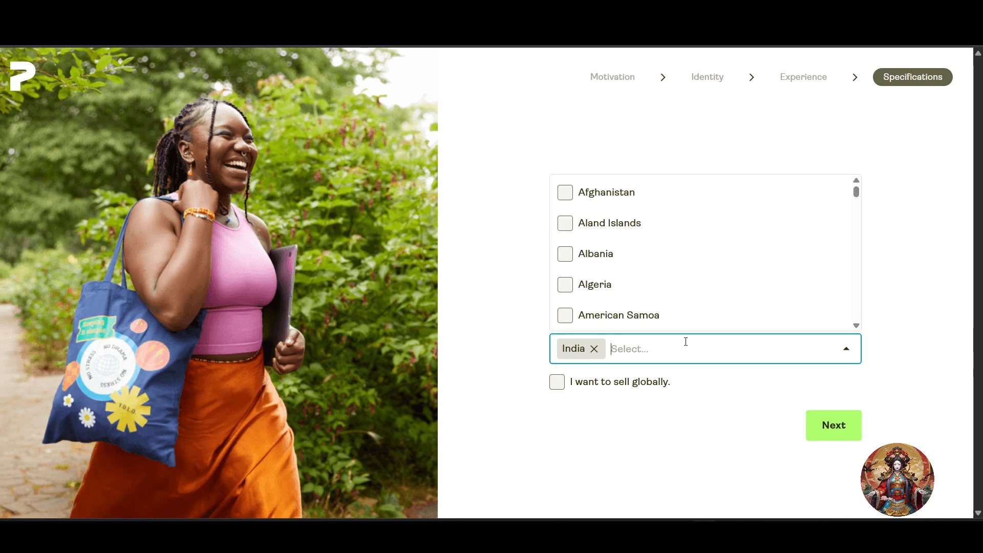
{"action": "type", "text": "unit"}
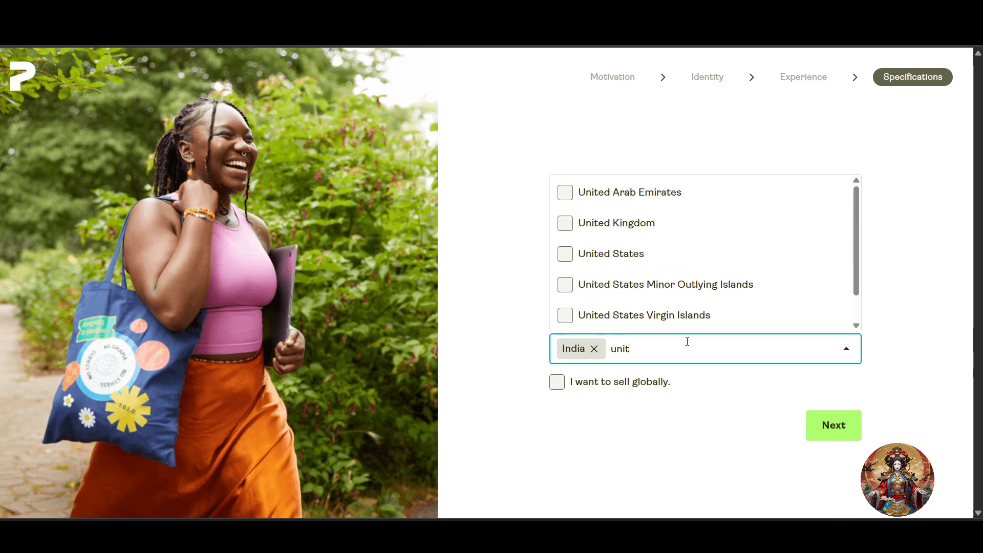
{"action": "left_click", "coordinate": [639, 254]}
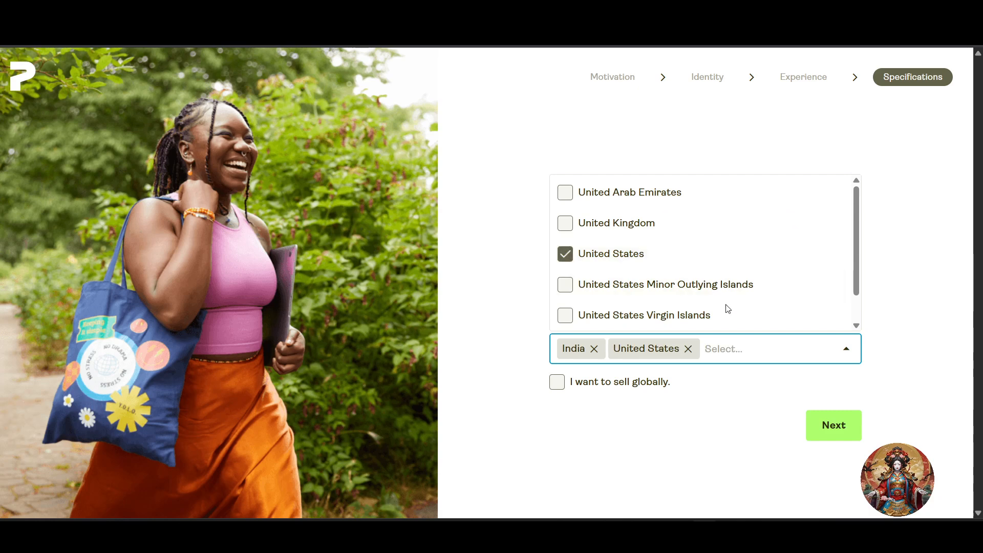
Opt to sell globally and submit the target market answer
{"action": "left_click", "coordinate": [832, 426]}
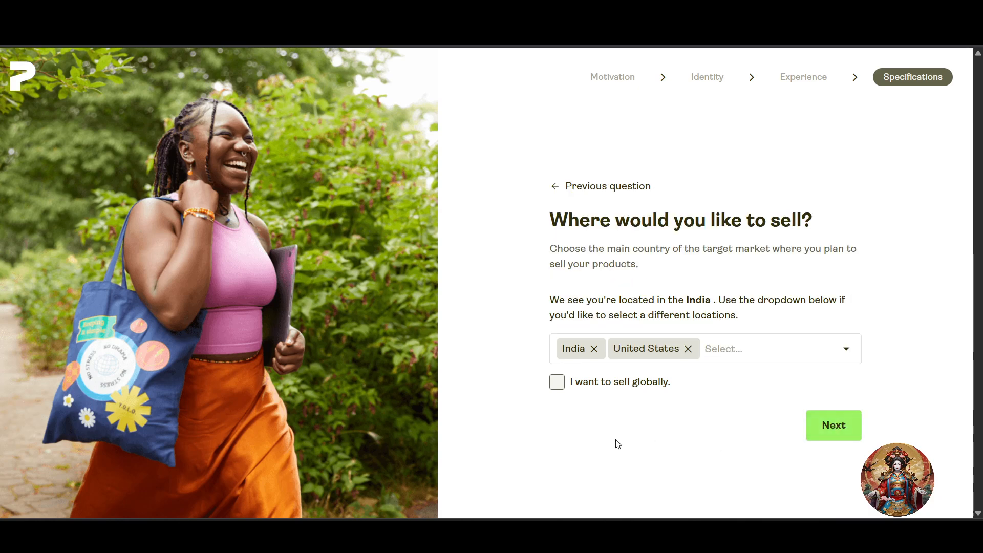
{"action": "left_click", "coordinate": [557, 382]}
{"action": "left_click", "coordinate": [810, 433]}
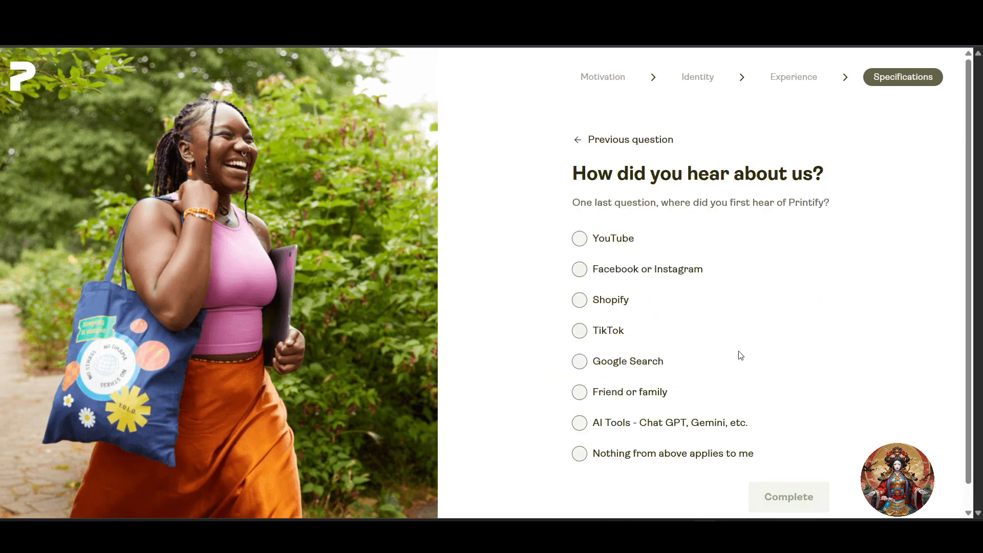
Give YouTube as the place where Printify was first heard of and complete the questionnaire
{"action": "left_click_drag", "start_coordinate": [557, 188], "coordinate": [779, 176]}
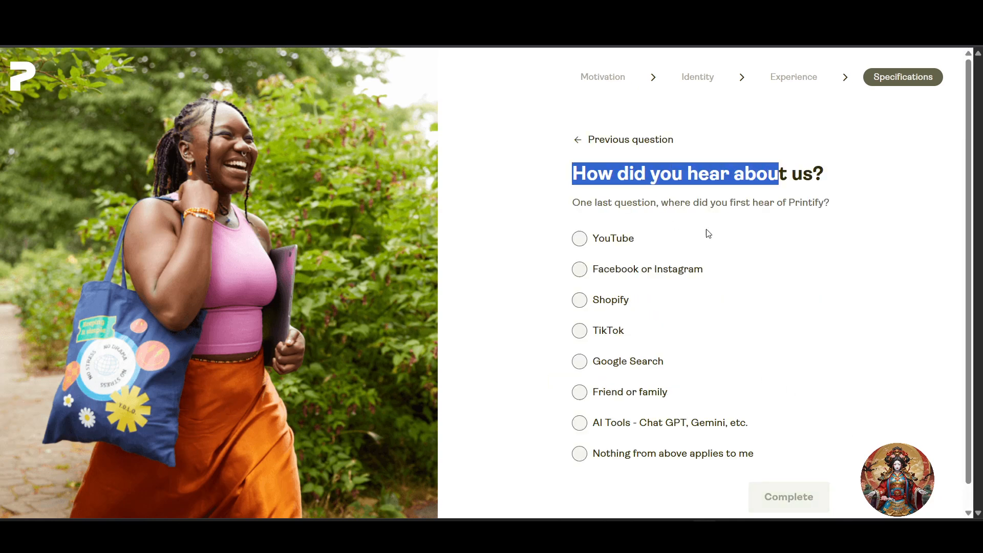
{"action": "left_click", "coordinate": [614, 238]}
{"action": "left_click", "coordinate": [816, 500]}
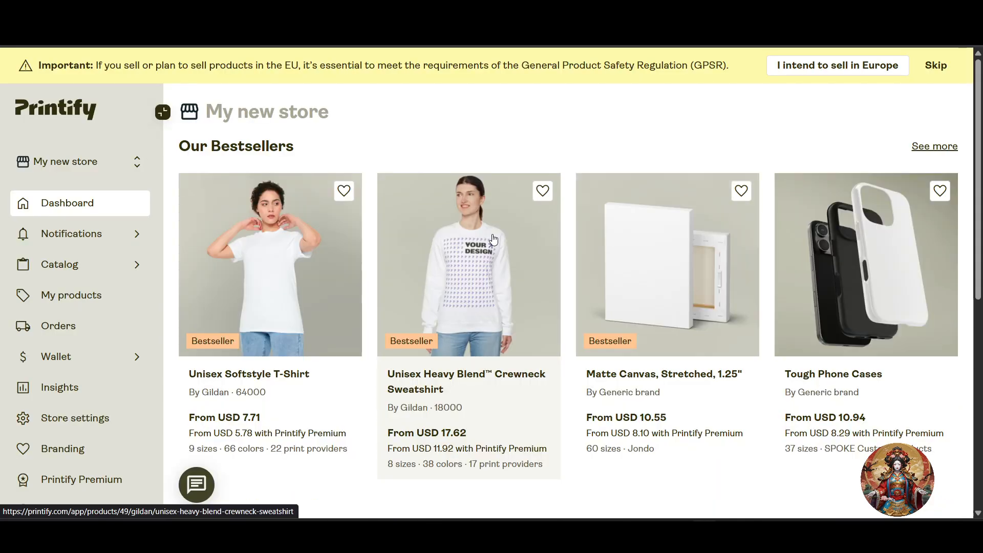
Examine the new store's dashboard, including the product creation and store connection steps and the business articles
{"action": "scroll", "coordinate": [486, 225], "scroll_direction": "down", "scroll_amount": 5}
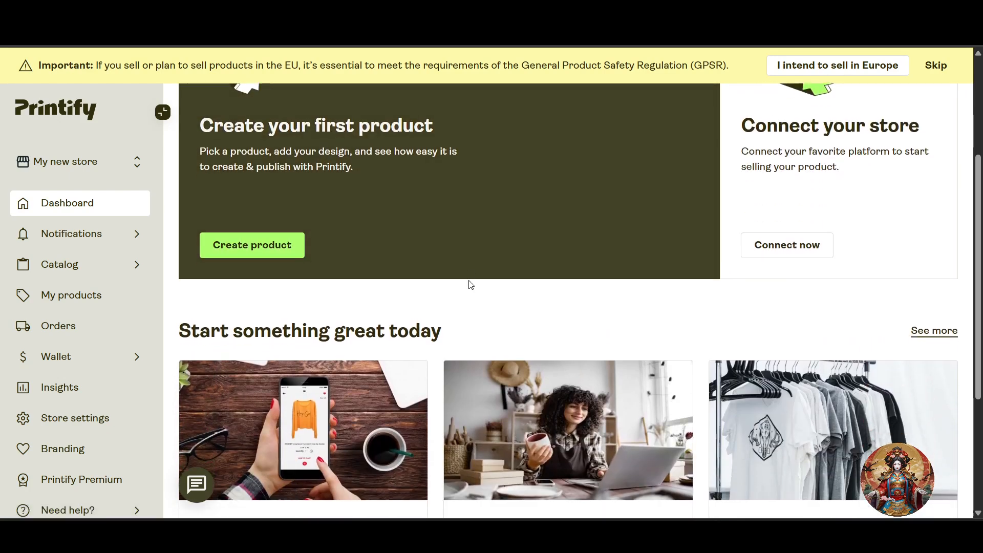
{"action": "scroll", "coordinate": [476, 280], "scroll_direction": "up", "scroll_amount": 5}
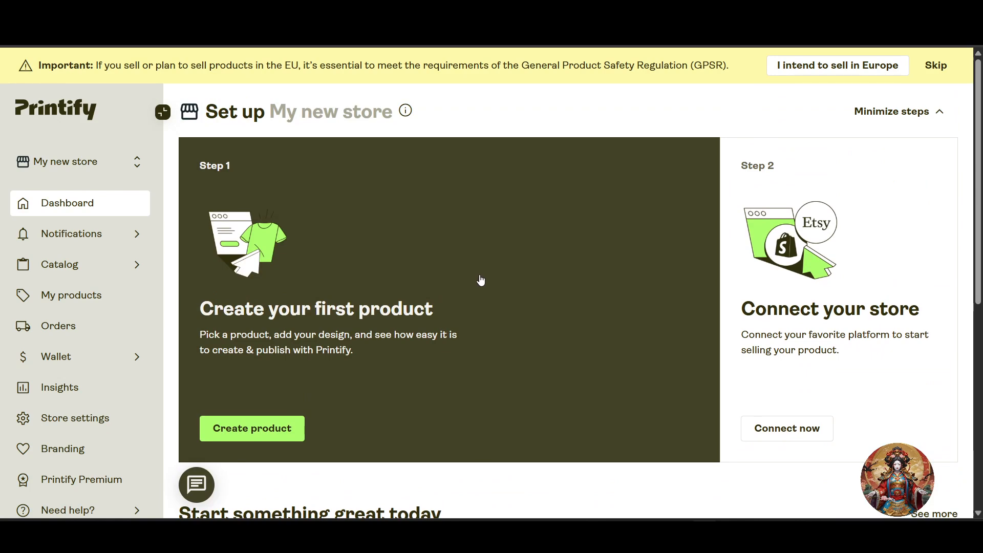
{"action": "scroll", "coordinate": [481, 279], "scroll_direction": "down", "scroll_amount": 3}
{"action": "scroll", "coordinate": [481, 276], "scroll_direction": "down", "scroll_amount": 4}
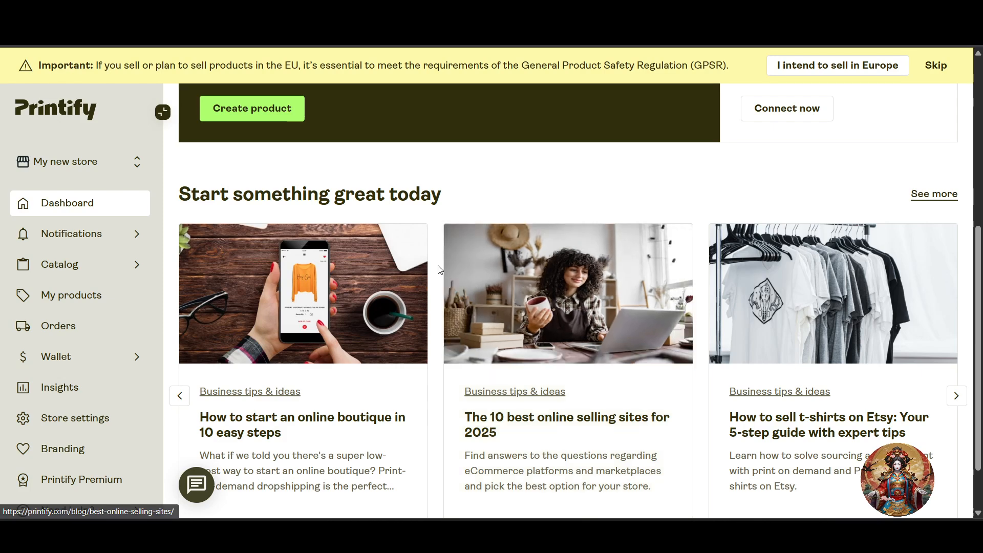
{"action": "scroll", "coordinate": [397, 280], "scroll_direction": "up", "scroll_amount": 2}
{"action": "scroll", "coordinate": [71, 267], "scroll_direction": "up", "scroll_amount": 1}
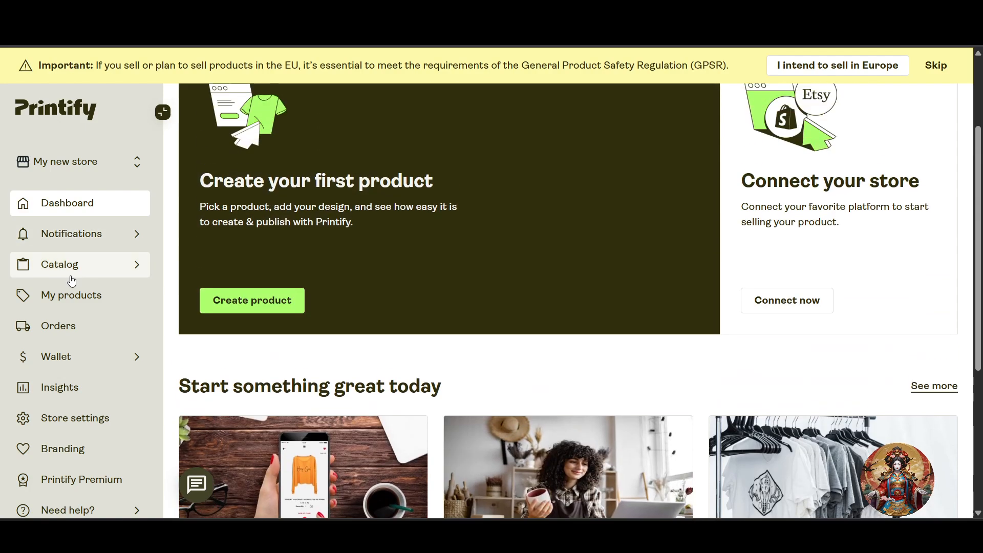
Open the Sportswear category of Kids' Clothing in the catalog and review its best-selling products
{"action": "left_click", "coordinate": [75, 270]}
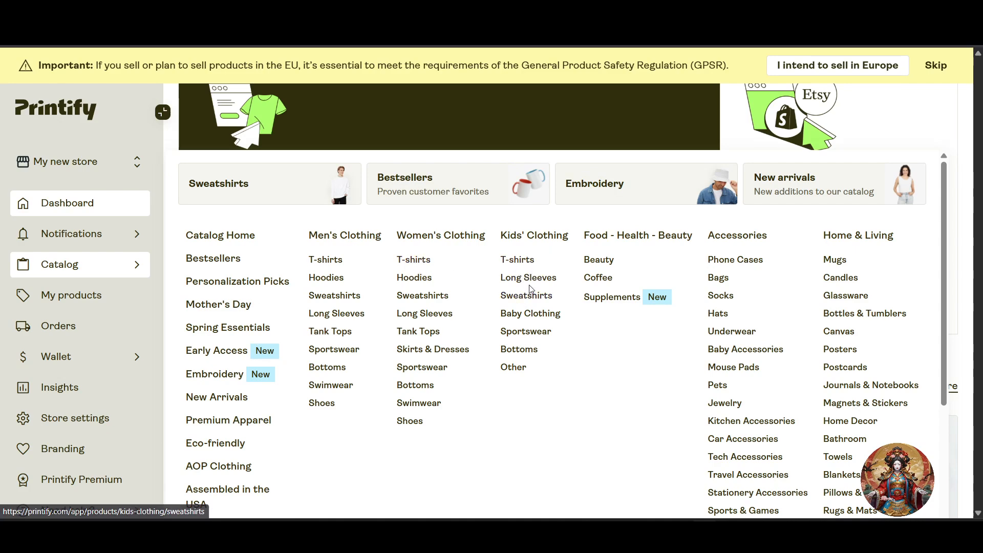
{"action": "left_click", "coordinate": [526, 333]}
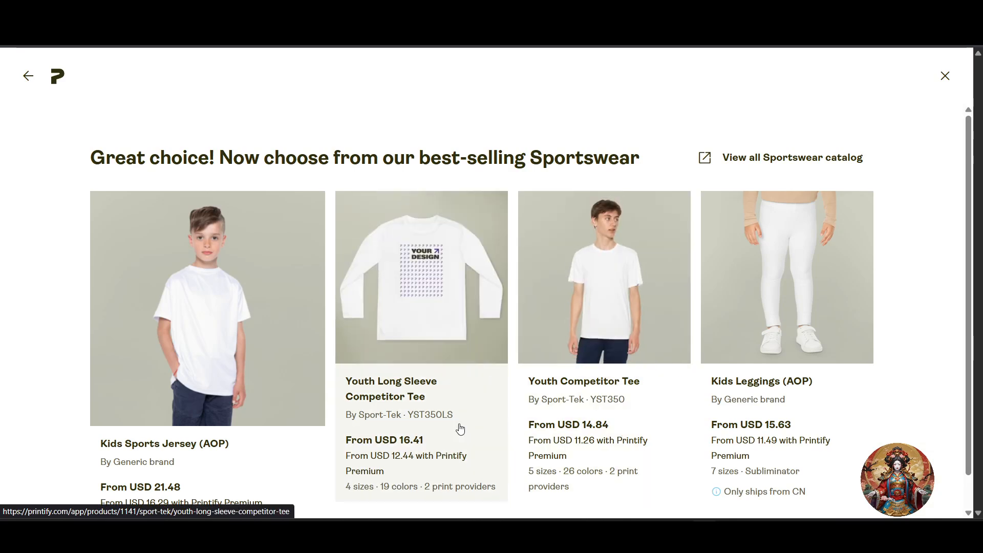
{"action": "scroll", "coordinate": [458, 433], "scroll_direction": "down", "scroll_amount": 1}
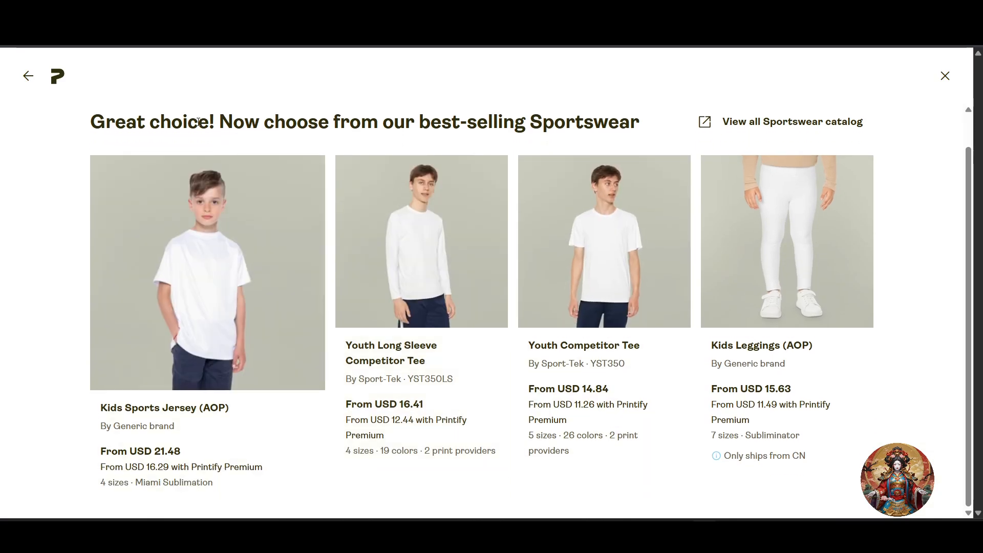
{"action": "left_click_drag", "start_coordinate": [199, 123], "coordinate": [671, 126]}
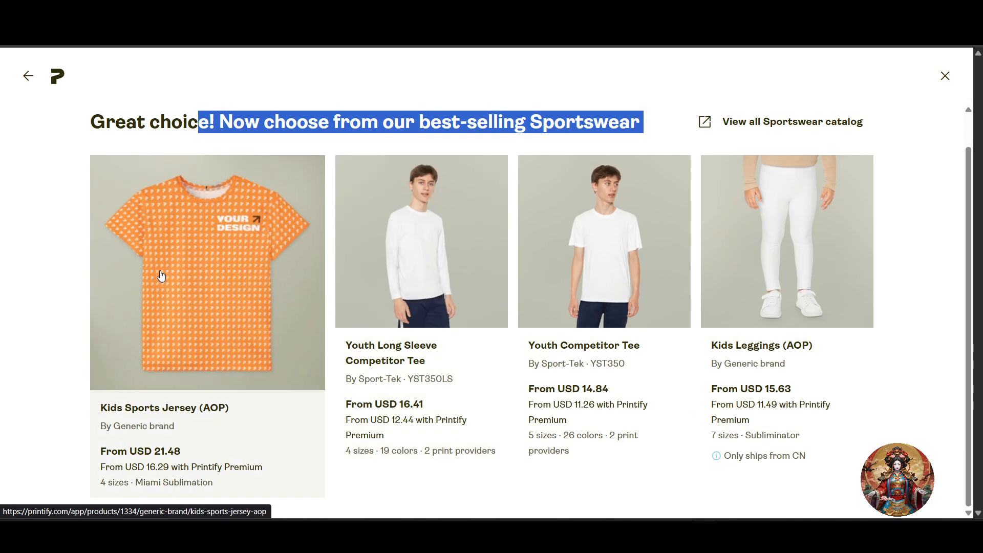
Open the Kids Sports Jersey (AOP) product page and review its description, product details and print provider
{"action": "left_click", "coordinate": [174, 287]}
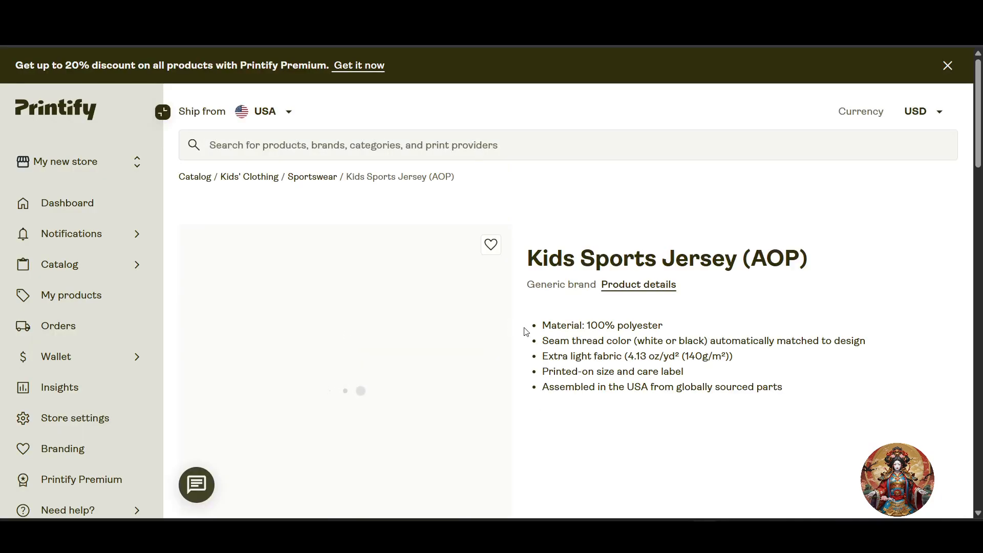
{"action": "scroll", "coordinate": [440, 382], "scroll_direction": "down", "scroll_amount": 1}
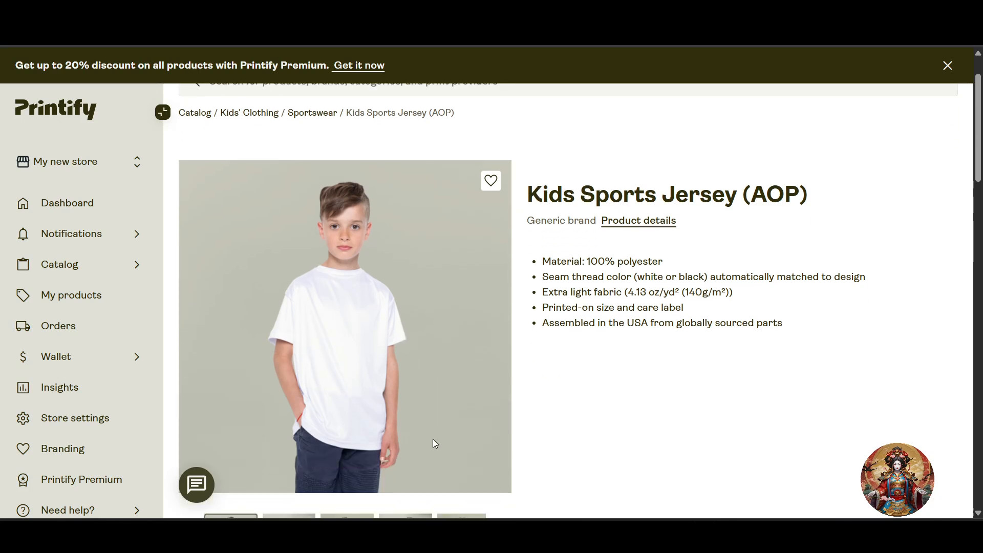
{"action": "scroll", "coordinate": [543, 410], "scroll_direction": "up", "scroll_amount": 1}
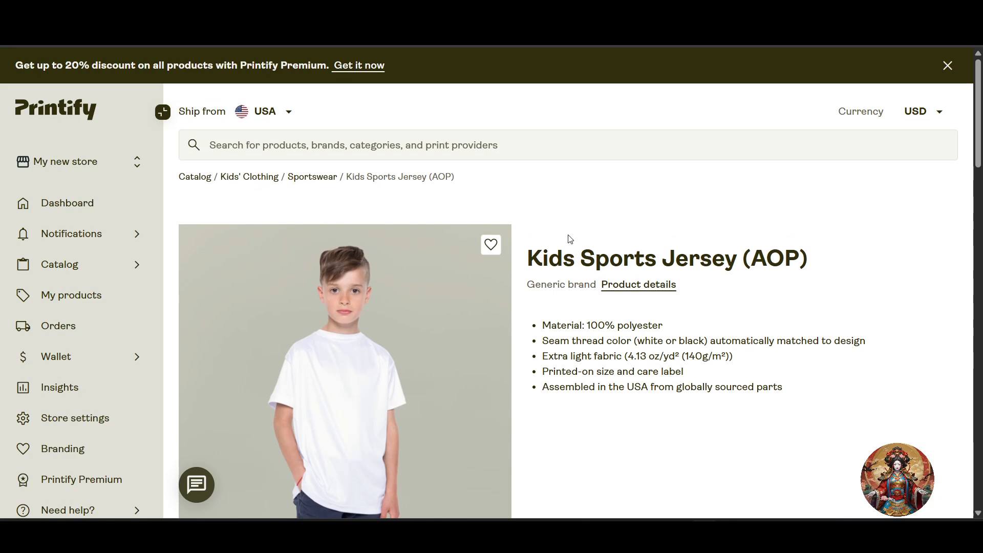
{"action": "left_click_drag", "start_coordinate": [543, 258], "coordinate": [742, 260]}
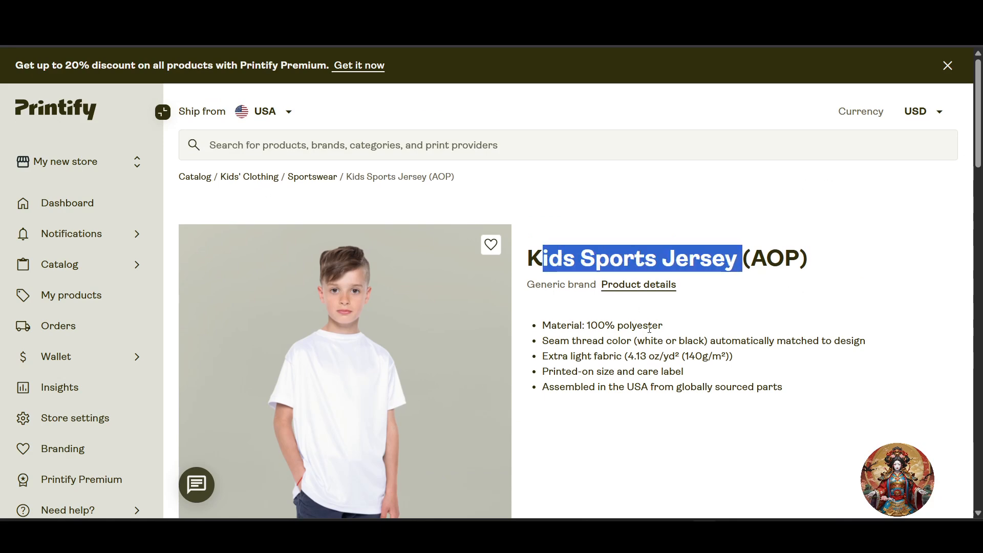
{"action": "left_click_drag", "start_coordinate": [530, 287], "coordinate": [596, 285]}
{"action": "left_click", "coordinate": [643, 287]}
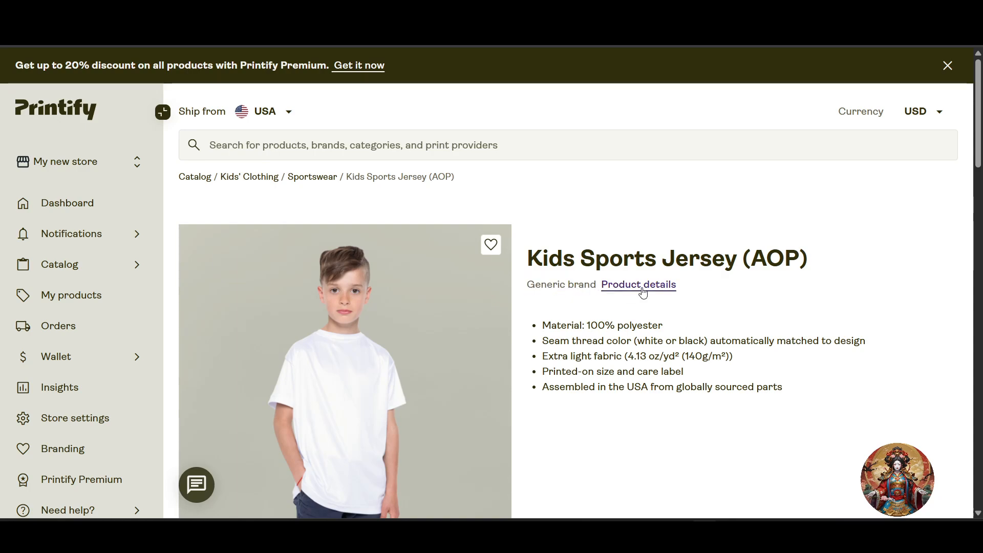
{"action": "scroll", "coordinate": [551, 406], "scroll_direction": "up", "scroll_amount": 10}
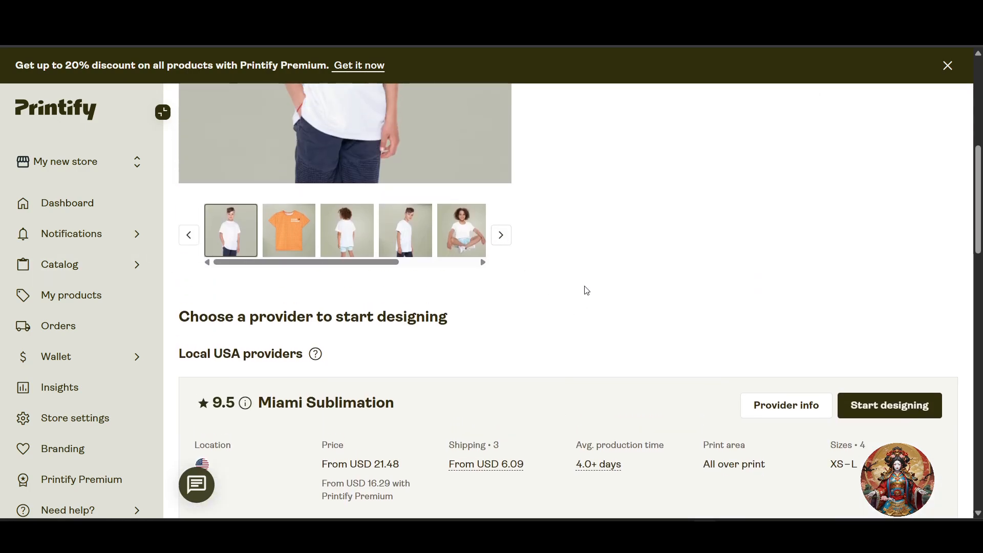
Start designing the jersey with Miami Sublimation and follow the Product Creator tour up to adding a design layer
{"action": "left_click", "coordinate": [928, 408]}
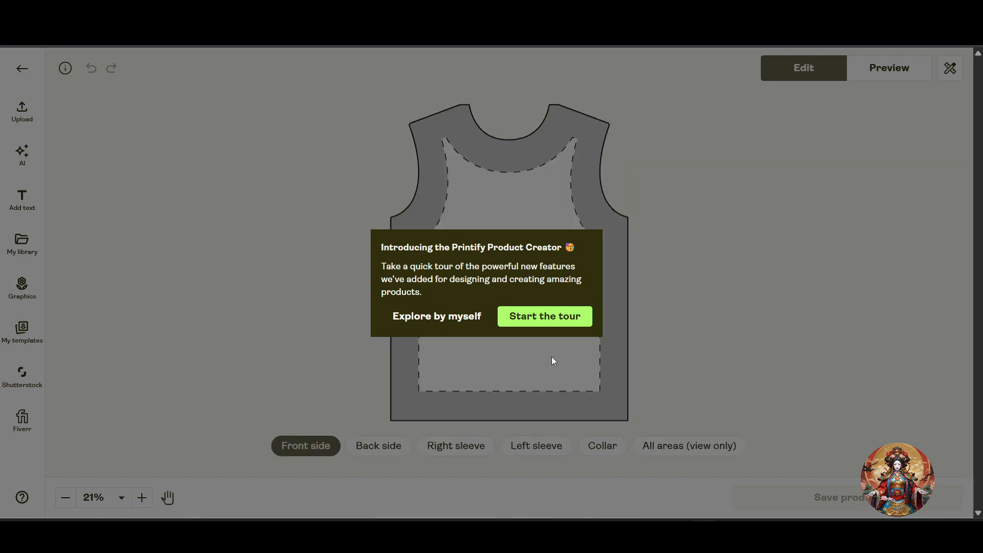
{"action": "left_click", "coordinate": [533, 325]}
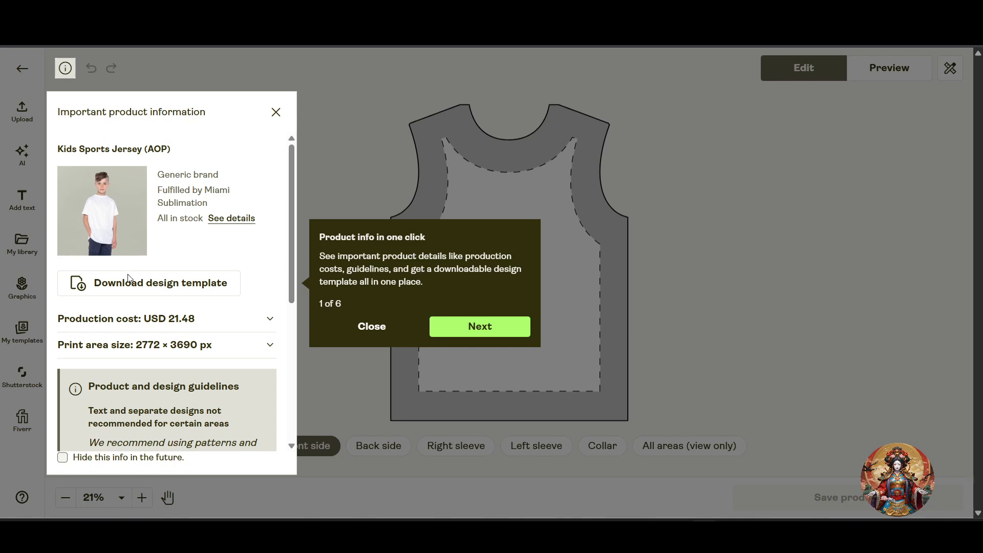
{"action": "left_click", "coordinate": [454, 326]}
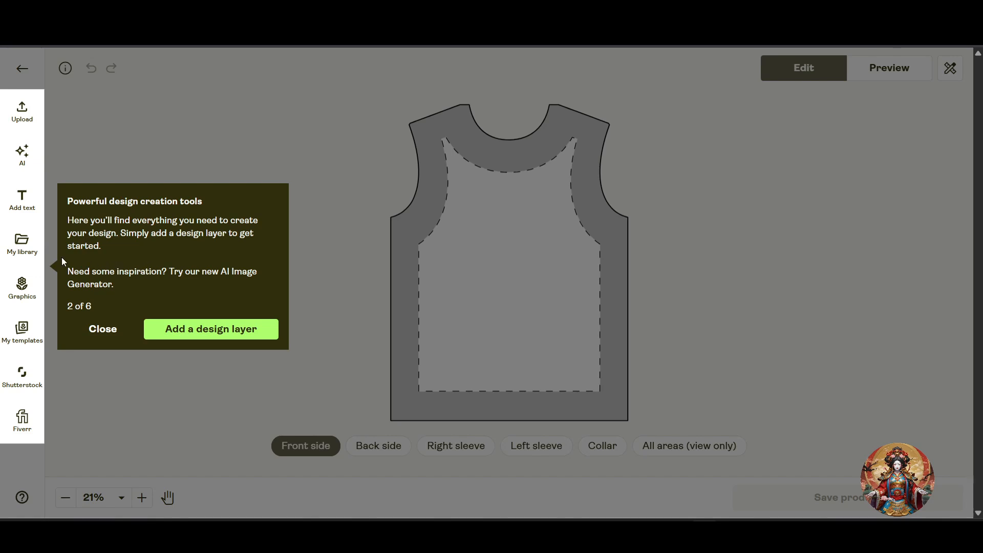
{"action": "left_click", "coordinate": [222, 329]}
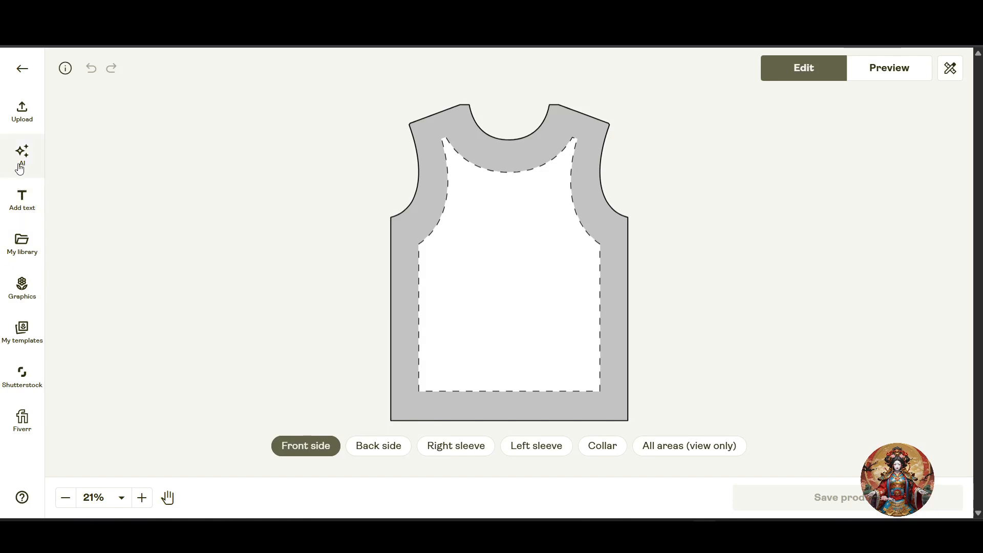
Examine the jersey's back side, right sleeve, left sleeve and collar print areas, ending on the front side
{"action": "scroll", "coordinate": [174, 326], "scroll_direction": "down", "scroll_amount": 1}
{"action": "scroll", "coordinate": [177, 336], "scroll_direction": "up", "scroll_amount": 2}
{"action": "scroll", "coordinate": [376, 359], "scroll_direction": "down", "scroll_amount": 2}
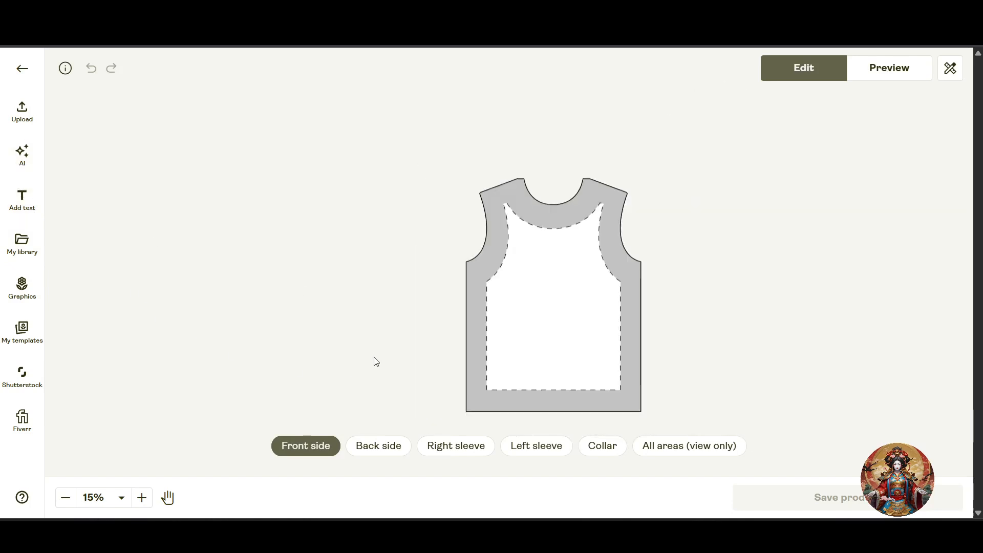
{"action": "left_click", "coordinate": [385, 448]}
{"action": "left_click", "coordinate": [447, 451]}
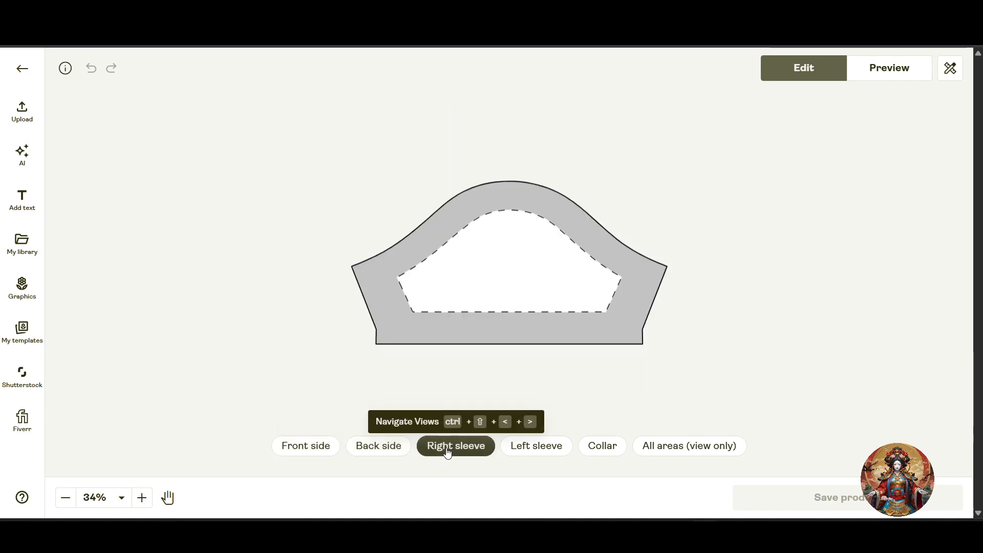
{"action": "left_click", "coordinate": [519, 456]}
{"action": "left_click", "coordinate": [614, 453]}
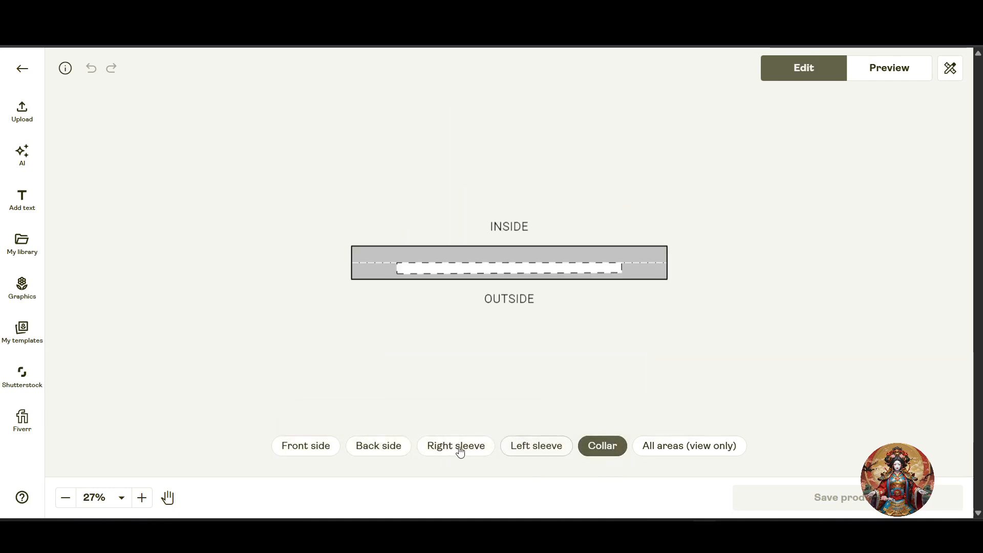
{"action": "left_click", "coordinate": [335, 445]}
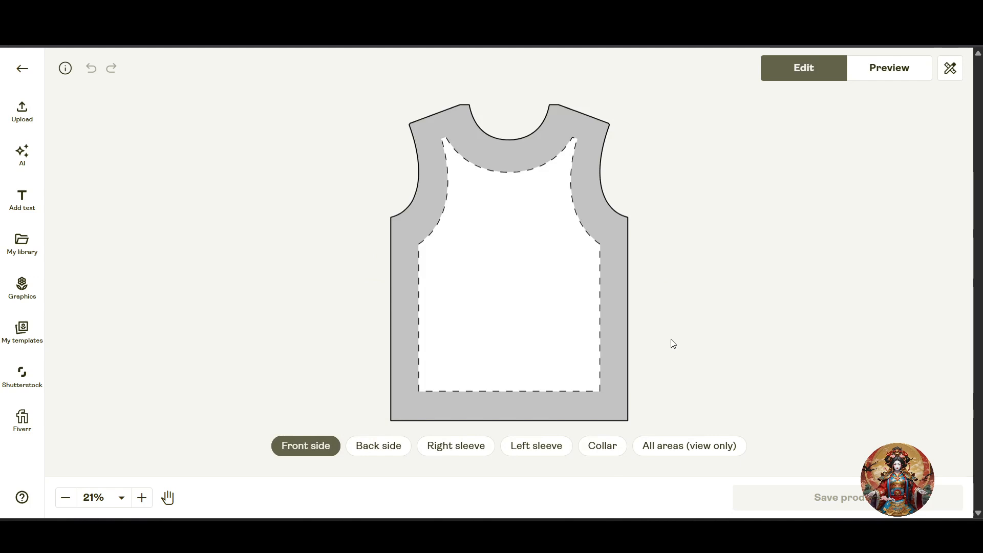
Upload the "Black and White Modern Custom T-Shirt Print Shop Logo (1)" image from the device onto the jersey's front side
{"action": "left_click", "coordinate": [23, 123]}
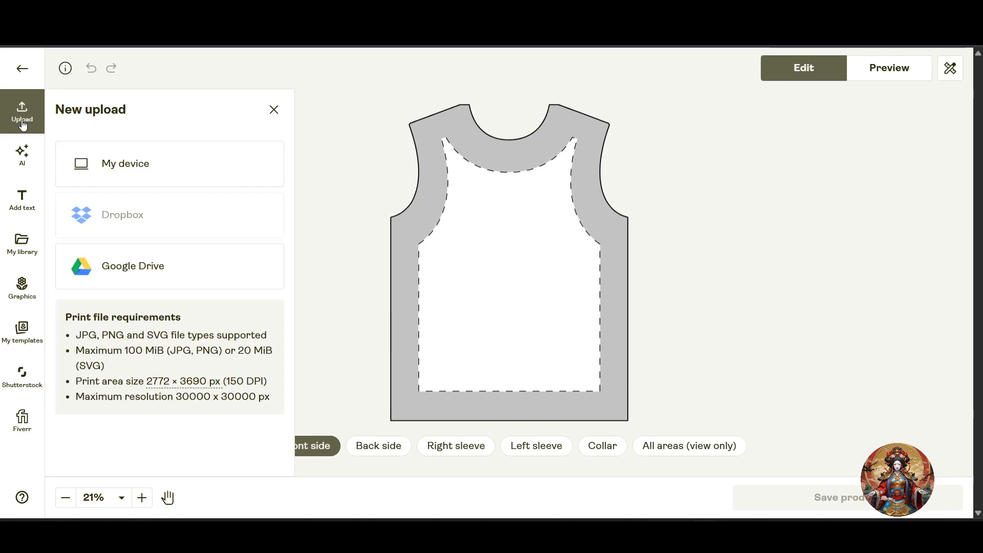
{"action": "left_click", "coordinate": [144, 169]}
{"action": "scroll", "coordinate": [456, 350], "scroll_direction": "down", "scroll_amount": 3}
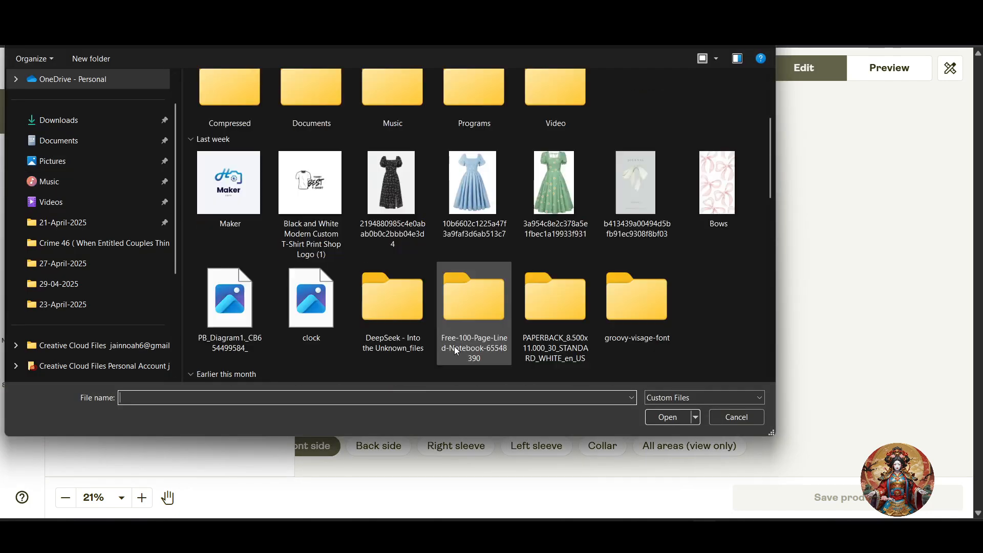
{"action": "left_click", "coordinate": [299, 223]}
{"action": "left_click", "coordinate": [663, 413]}
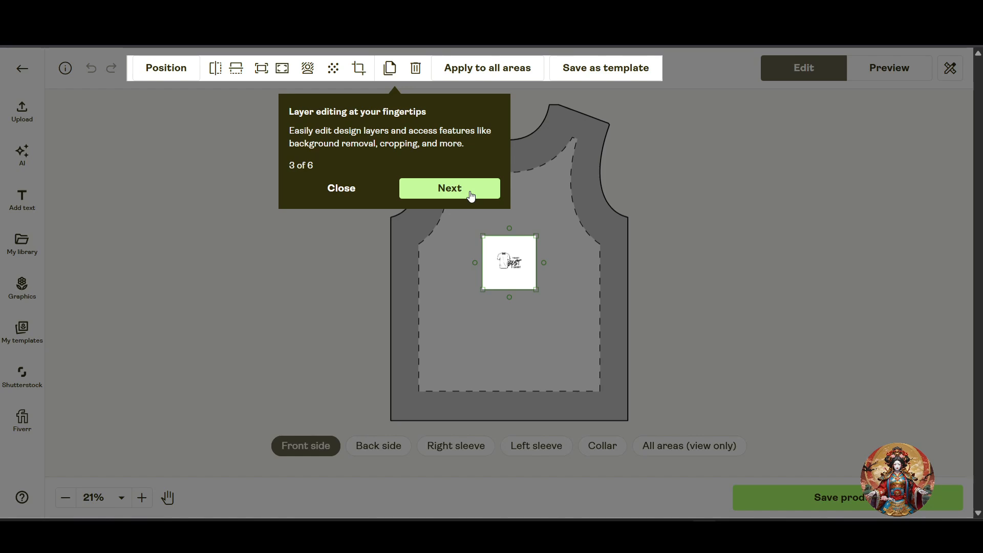
Finish the Product Creator tour through its layer editing, variants, preview, saving and help tips
{"action": "left_click", "coordinate": [471, 196]}
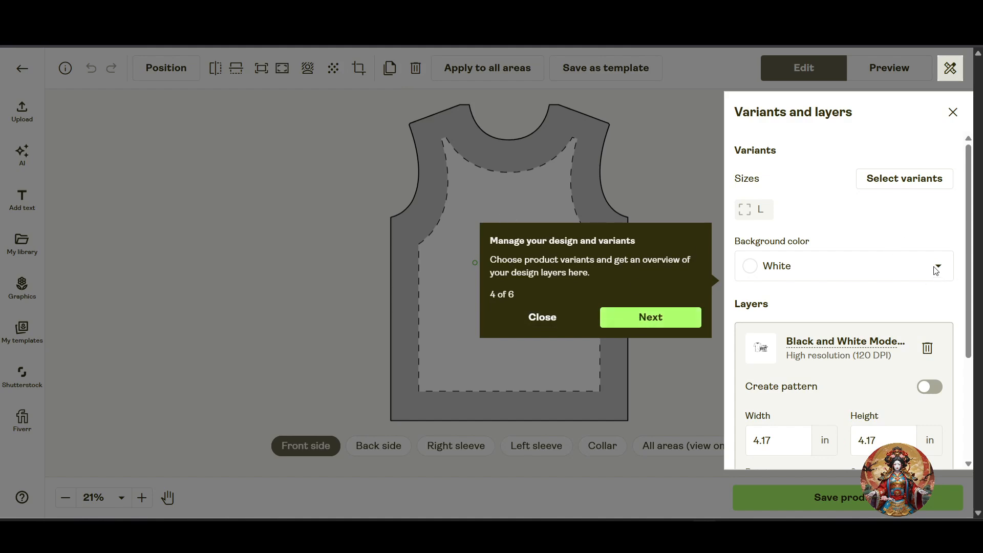
{"action": "left_click", "coordinate": [649, 319]}
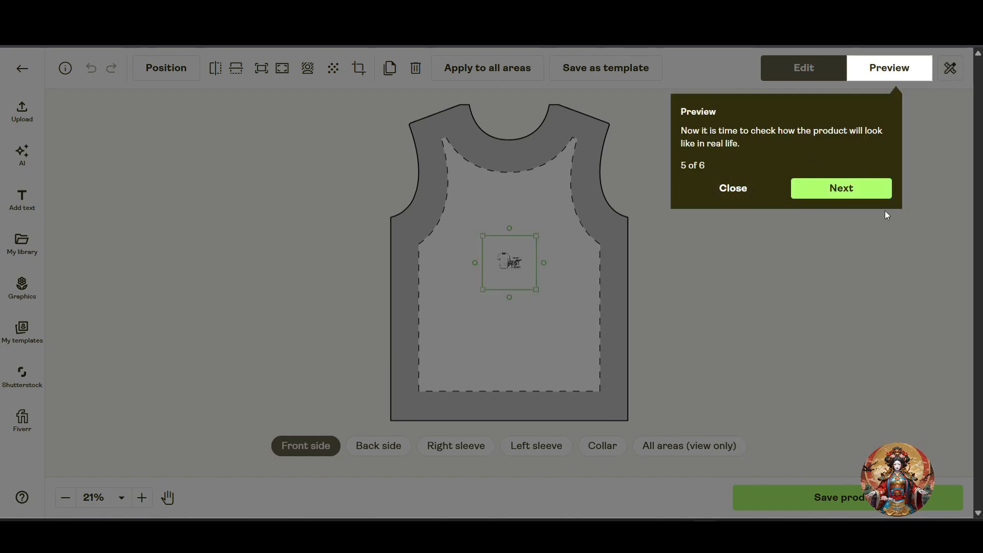
{"action": "left_click", "coordinate": [866, 190]}
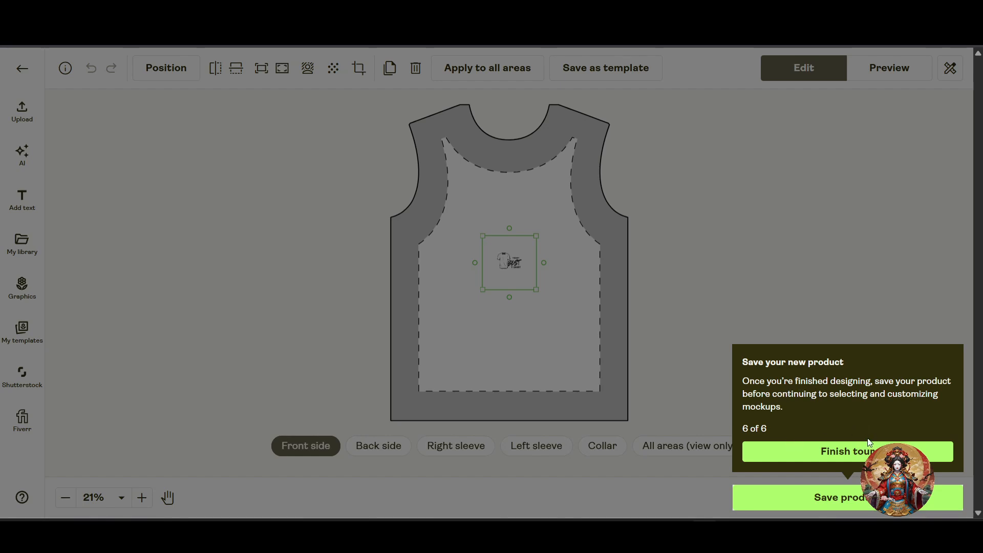
{"action": "left_click", "coordinate": [866, 457]}
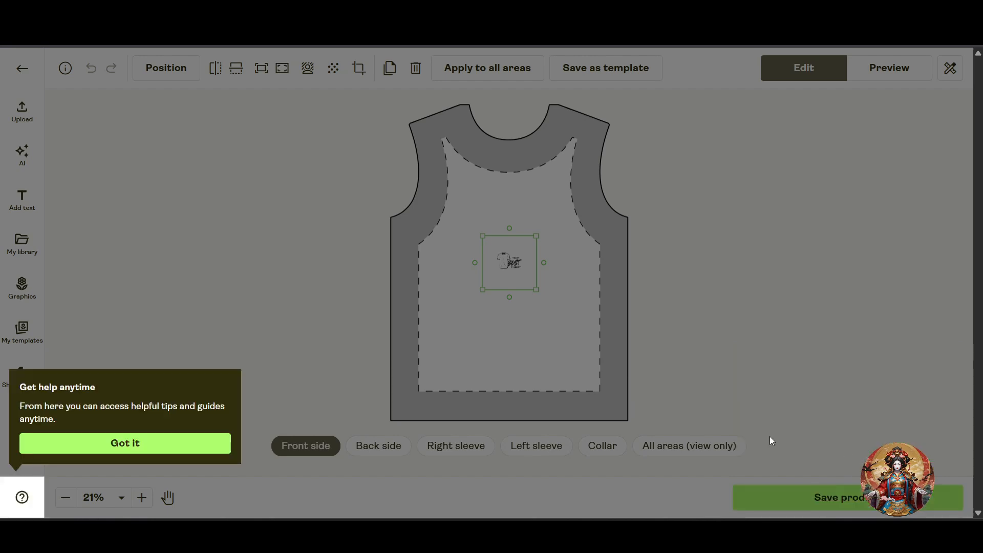
{"action": "left_click", "coordinate": [127, 442]}
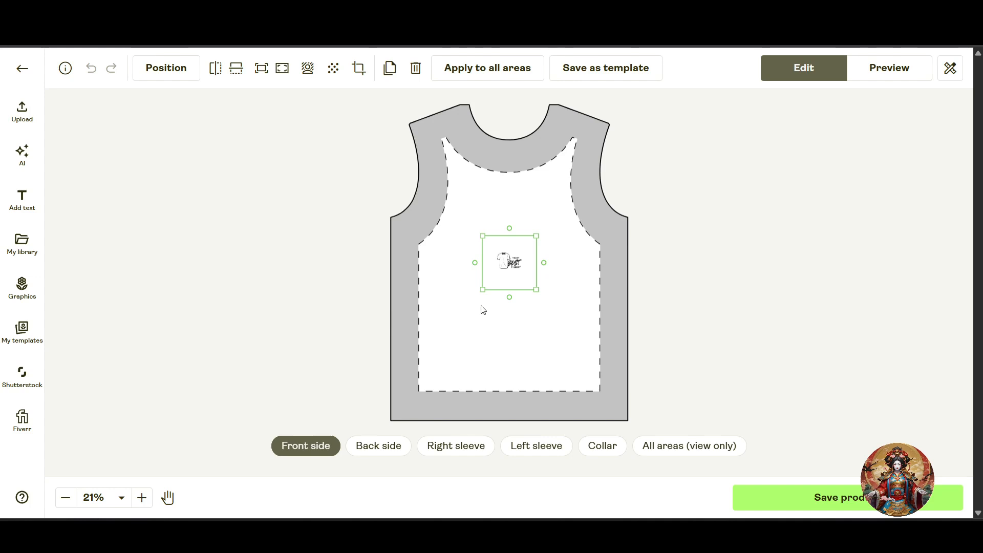
Enlarge the logo on the jersey's front side to about 7.58 in wide and reposition it slightly lower
{"action": "left_click", "coordinate": [514, 263]}
{"action": "left_click_drag", "start_coordinate": [536, 290], "coordinate": [554, 315]}
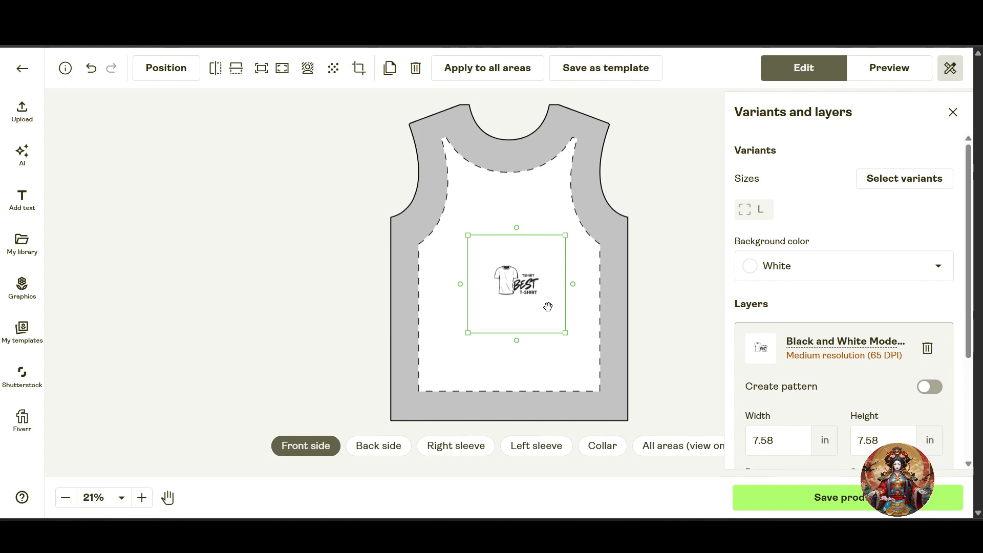
{"action": "left_click", "coordinate": [806, 277]}
{"action": "left_click", "coordinate": [807, 277]}
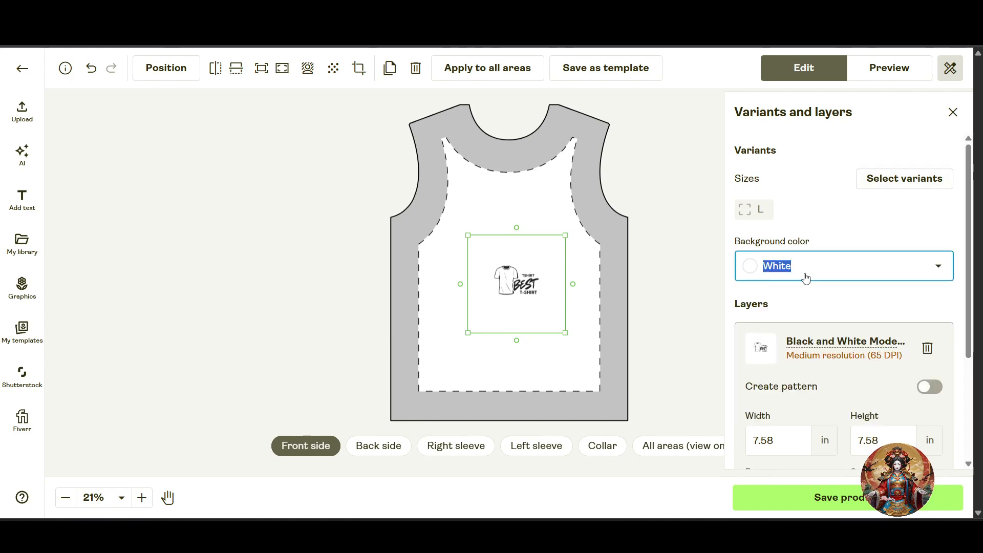
Add size S to the jersey's selected variants alongside L and return to the variants and layers overview
{"action": "left_click", "coordinate": [761, 211]}
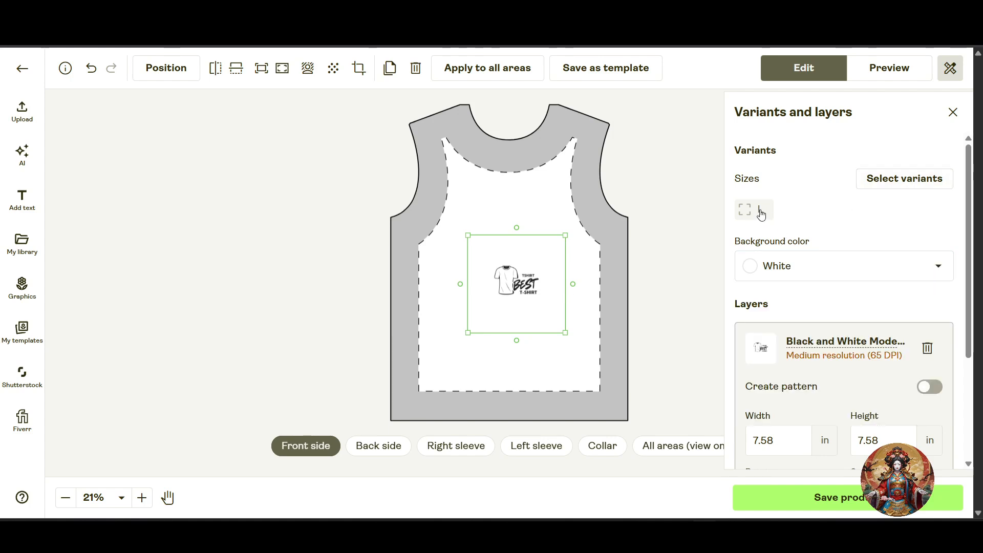
{"action": "left_click", "coordinate": [933, 183]}
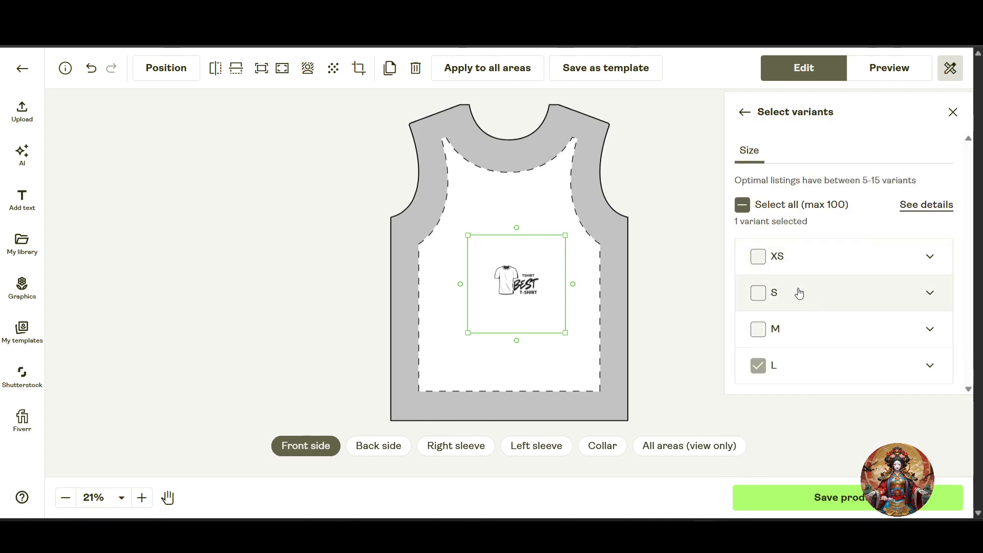
{"action": "left_click", "coordinate": [762, 293]}
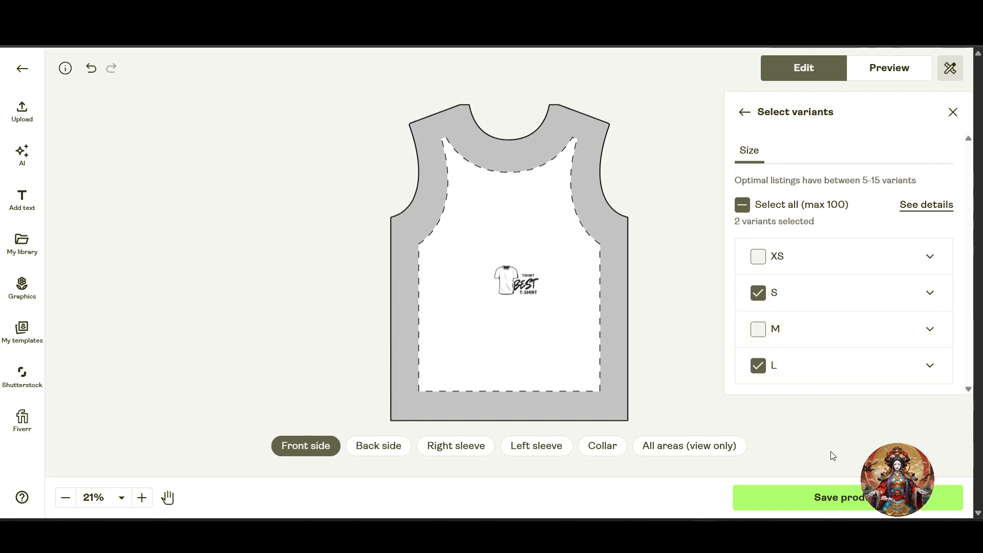
{"action": "left_click", "coordinate": [744, 114]}
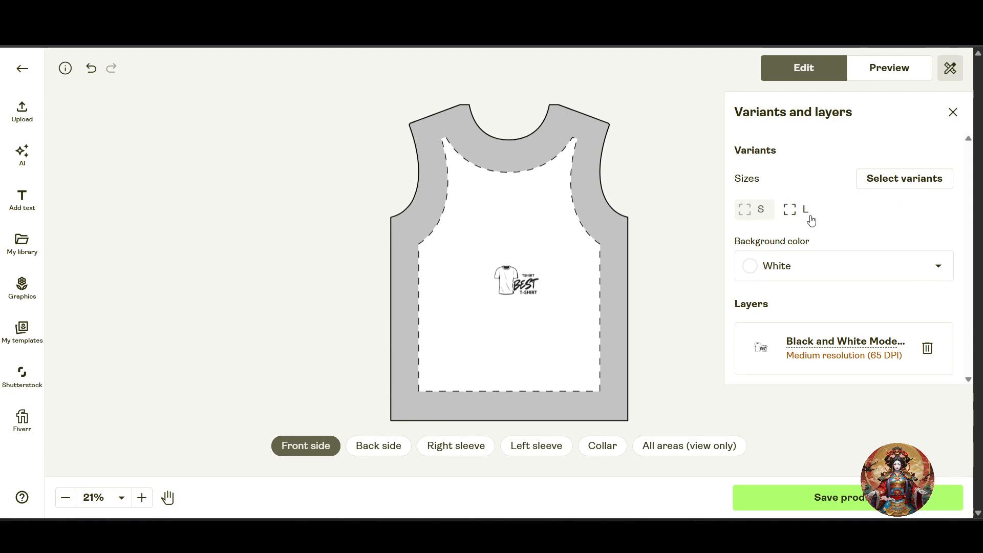
Try Red and Dark blue as the jersey's background color
{"action": "left_click", "coordinate": [793, 266]}
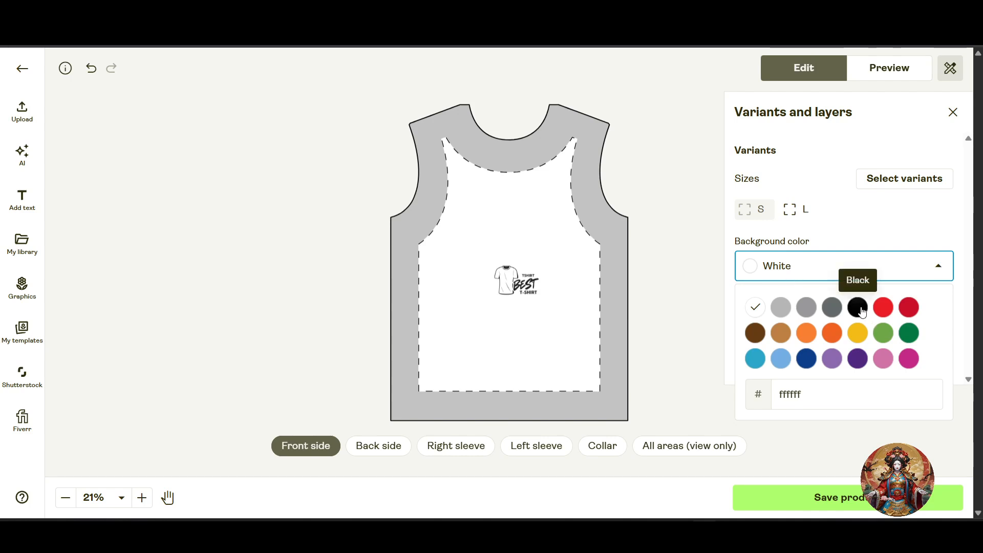
{"action": "left_click", "coordinate": [885, 309]}
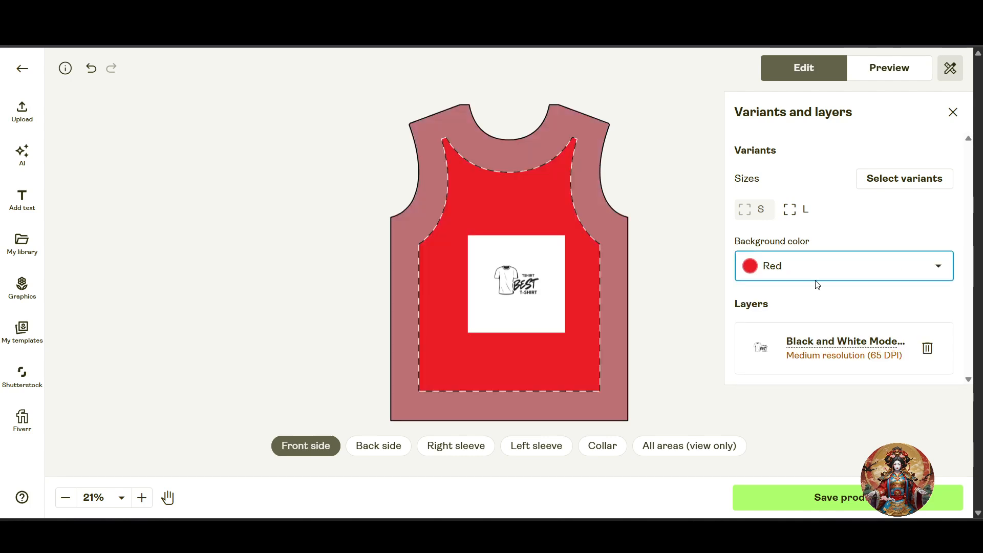
{"action": "left_click", "coordinate": [800, 267]}
{"action": "left_click", "coordinate": [809, 358]}
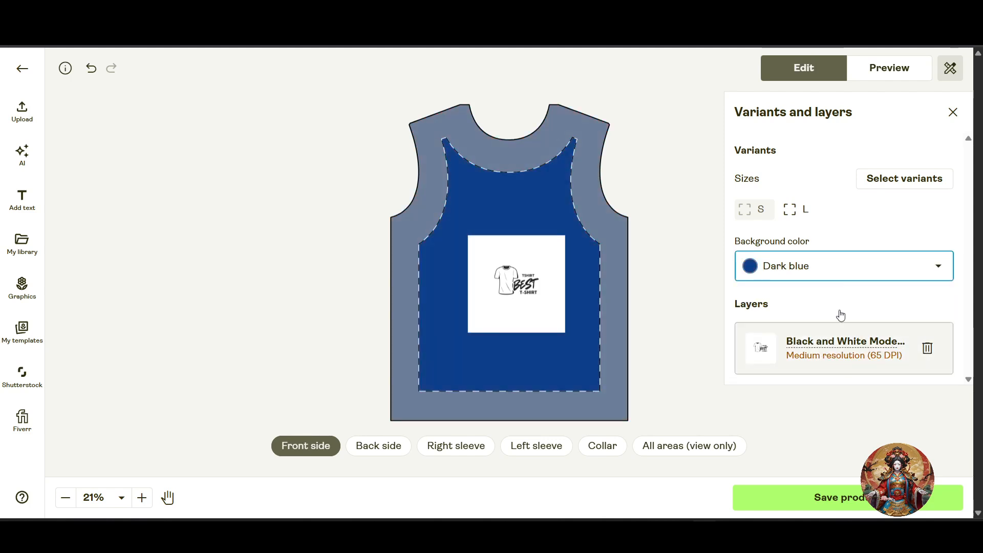
Set the jersey's background color to Light purple
{"action": "left_click", "coordinate": [838, 276]}
{"action": "left_click", "coordinate": [835, 358]}
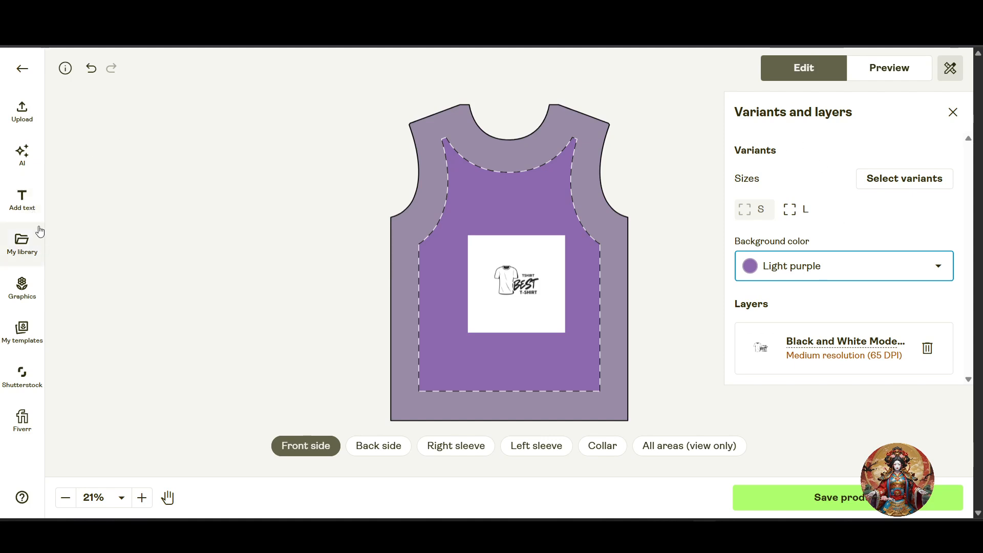
Add the curved text design "WHOLENESS EST. 1995" to the jersey's front side
{"action": "left_click", "coordinate": [41, 196]}
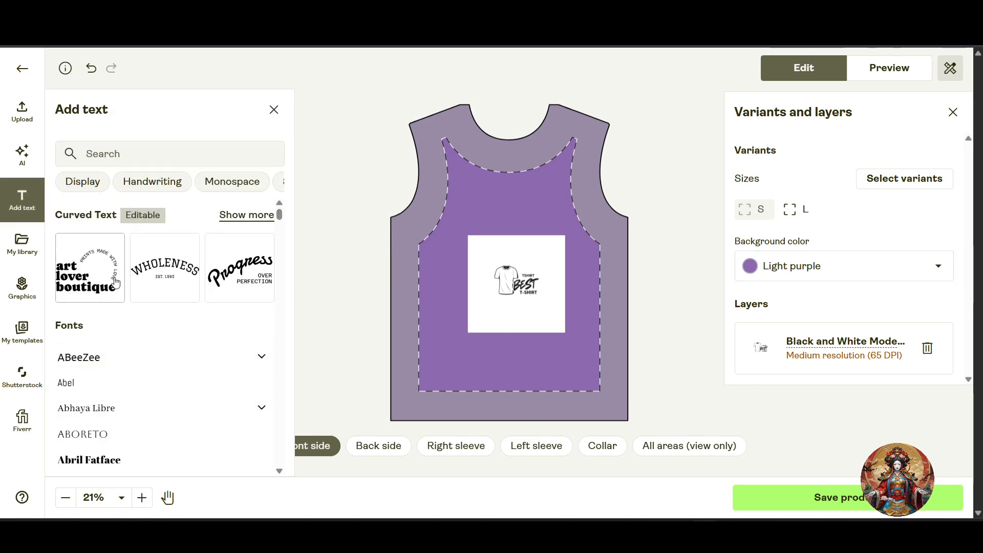
{"action": "scroll", "coordinate": [105, 419], "scroll_direction": "down", "scroll_amount": 5}
{"action": "scroll", "coordinate": [102, 435], "scroll_direction": "up", "scroll_amount": 5}
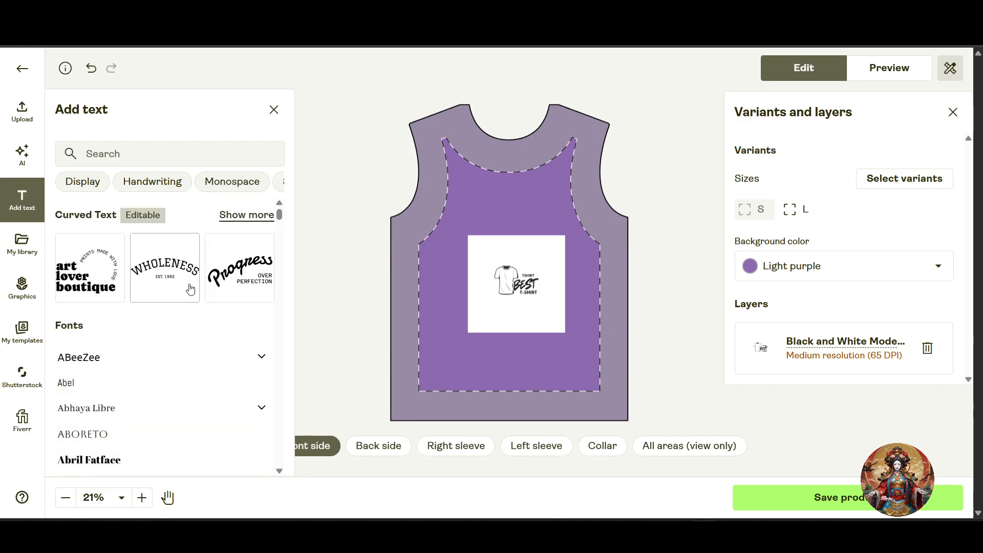
{"action": "left_click_drag", "start_coordinate": [187, 286], "coordinate": [549, 313]}
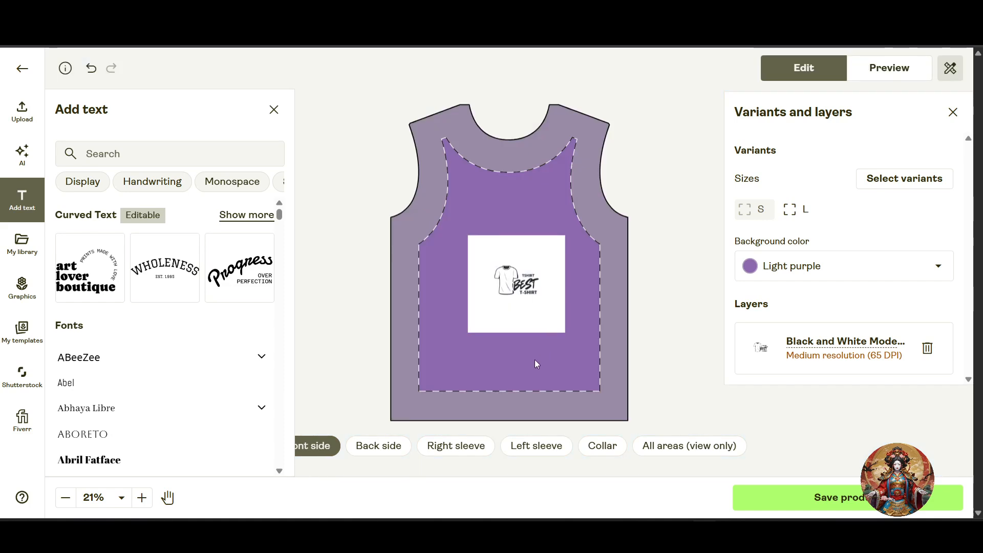
{"action": "left_click_drag", "start_coordinate": [148, 264], "coordinate": [515, 235]}
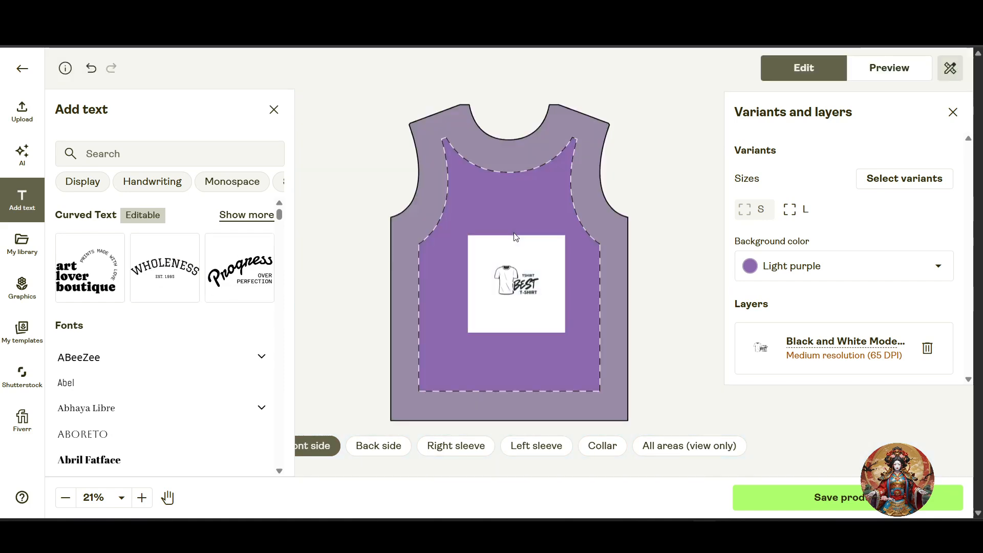
{"action": "left_click", "coordinate": [158, 266]}
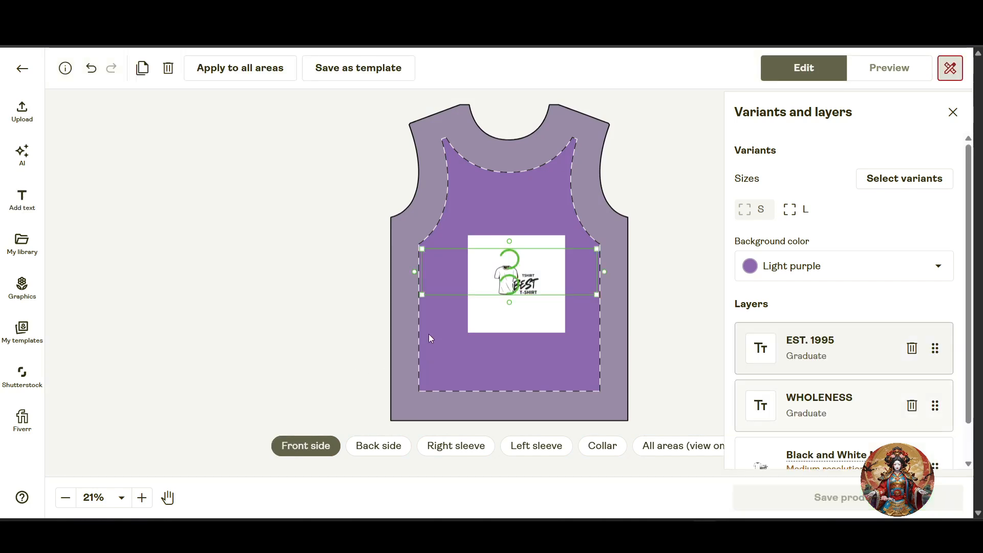
Shrink the curved text group to fit the chest above the logo, and move the logo down below it
{"action": "left_click_drag", "start_coordinate": [529, 227], "coordinate": [533, 254]}
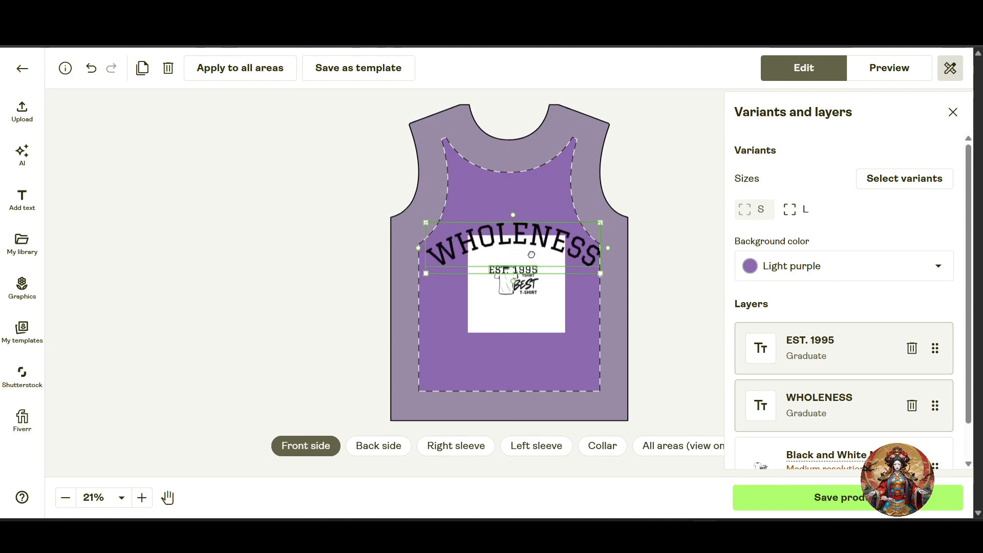
{"action": "left_click_drag", "start_coordinate": [598, 272], "coordinate": [539, 231]}
{"action": "left_click_drag", "start_coordinate": [540, 303], "coordinate": [537, 330]}
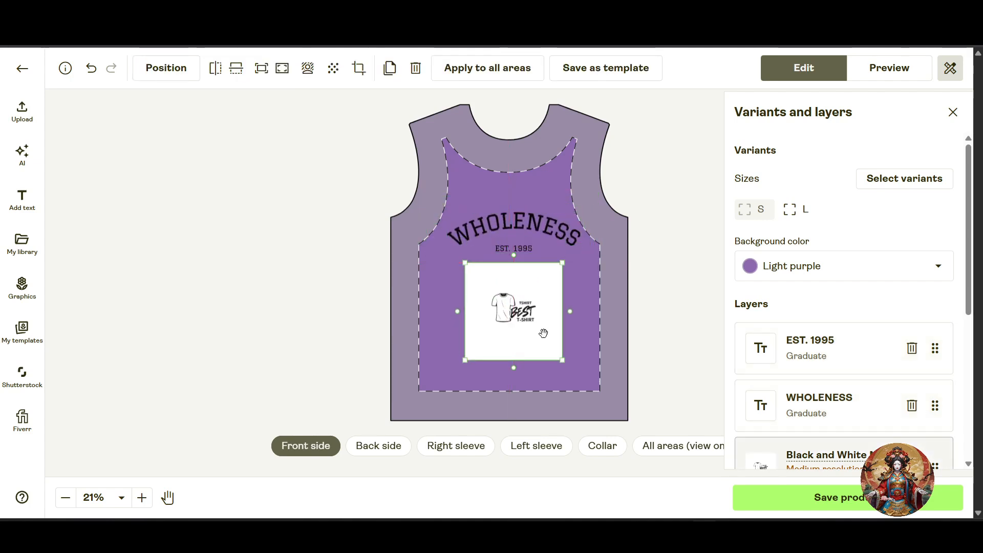
Replace the curved "WHOLENESS" heading's wording with "maker is"
{"action": "left_click", "coordinate": [509, 224]}
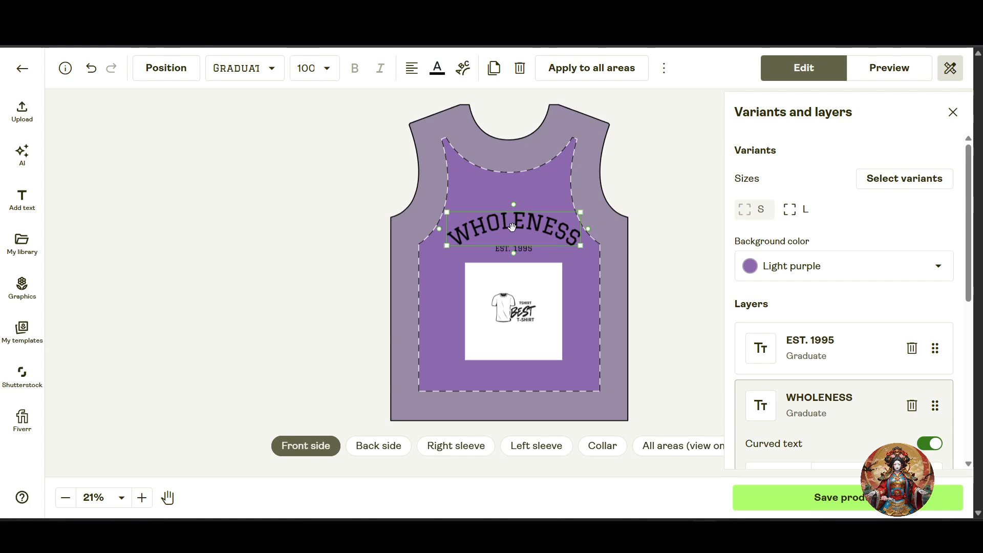
{"action": "double_click", "coordinate": [514, 228]}
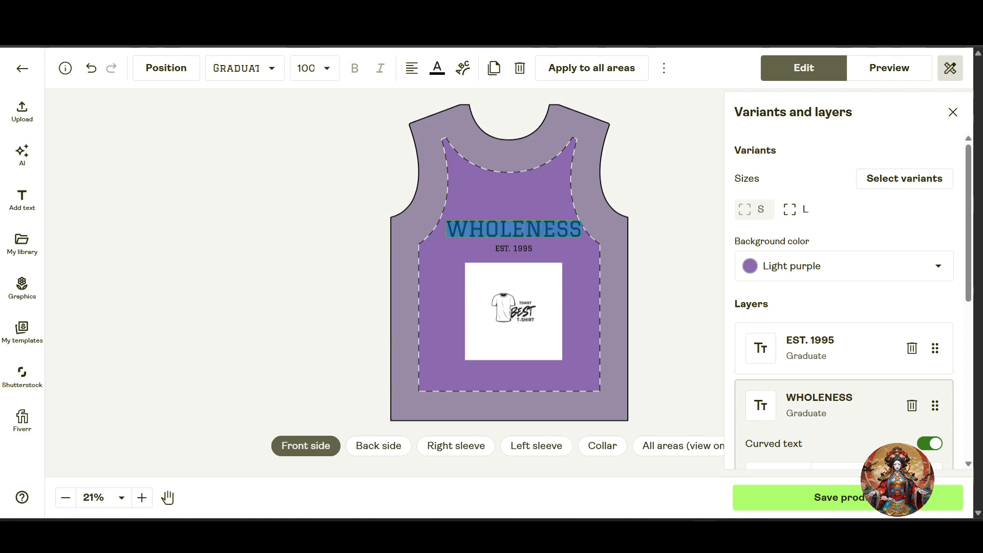
{"action": "type", "text": "maker is"}
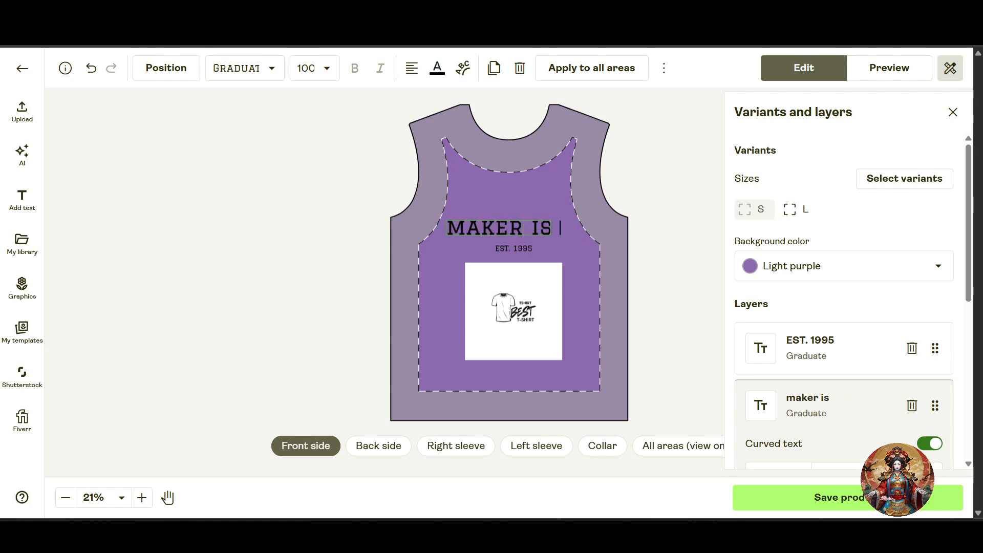
{"action": "left_click", "coordinate": [645, 359]}
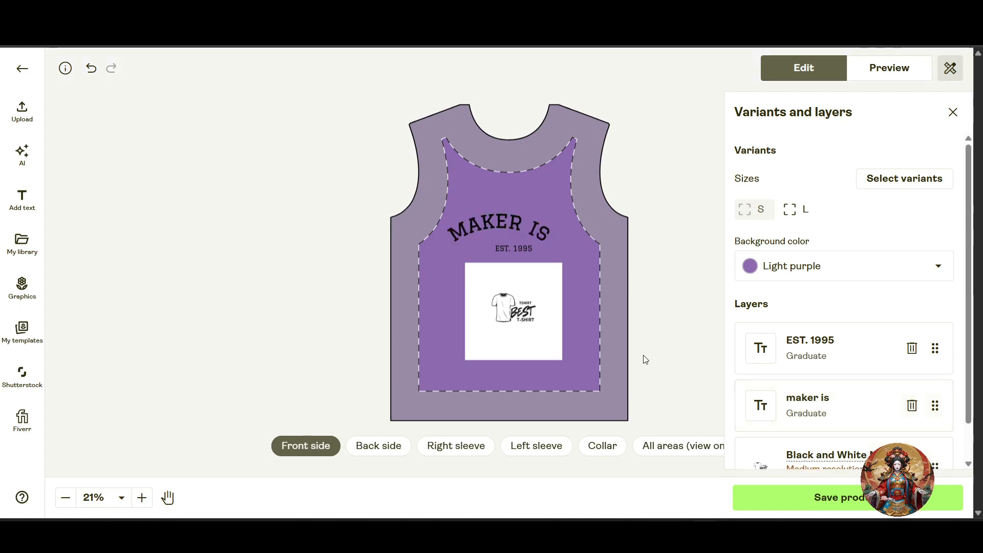
Delete the letters "mak" from the start of the curved heading
{"action": "left_click", "coordinate": [502, 231]}
{"action": "left_click", "coordinate": [501, 229]}
{"action": "double_click", "coordinate": [500, 229]}
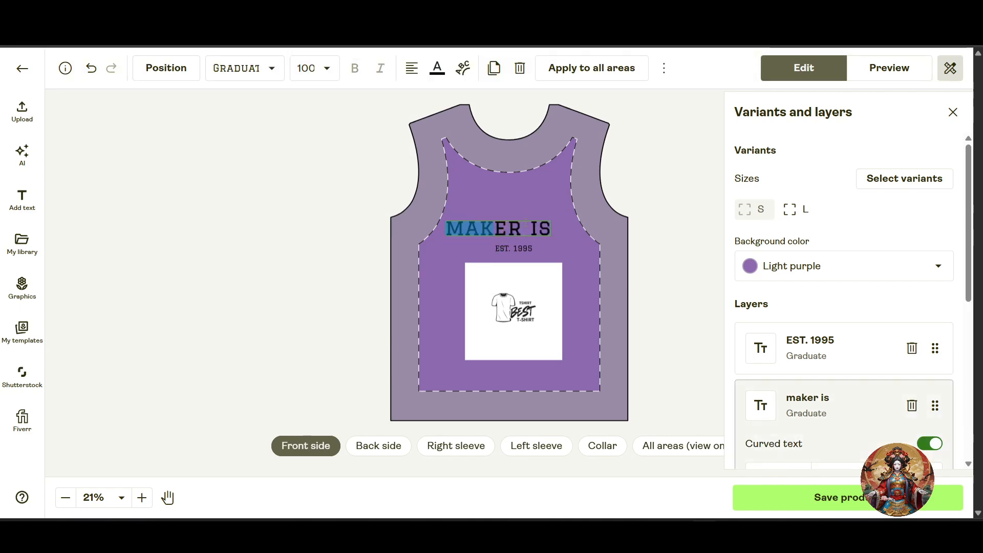
{"action": "key", "text": "BackSpace"}
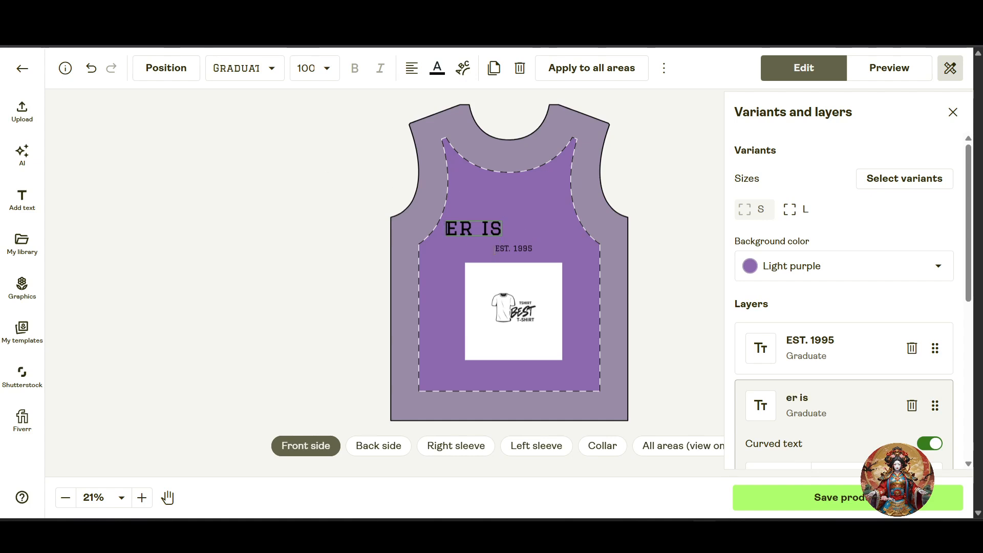
{"action": "double_click", "coordinate": [494, 229]}
{"action": "left_click", "coordinate": [488, 216]}
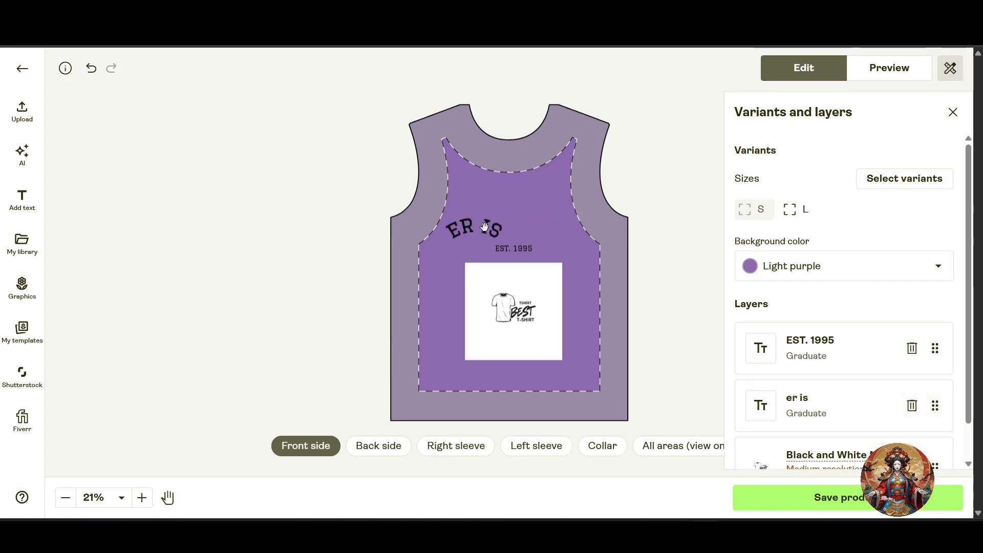
Clear the whole curved heading and enter "maker" in its place
{"action": "double_click", "coordinate": [487, 226]}
{"action": "key", "text": "ctrl+a"}
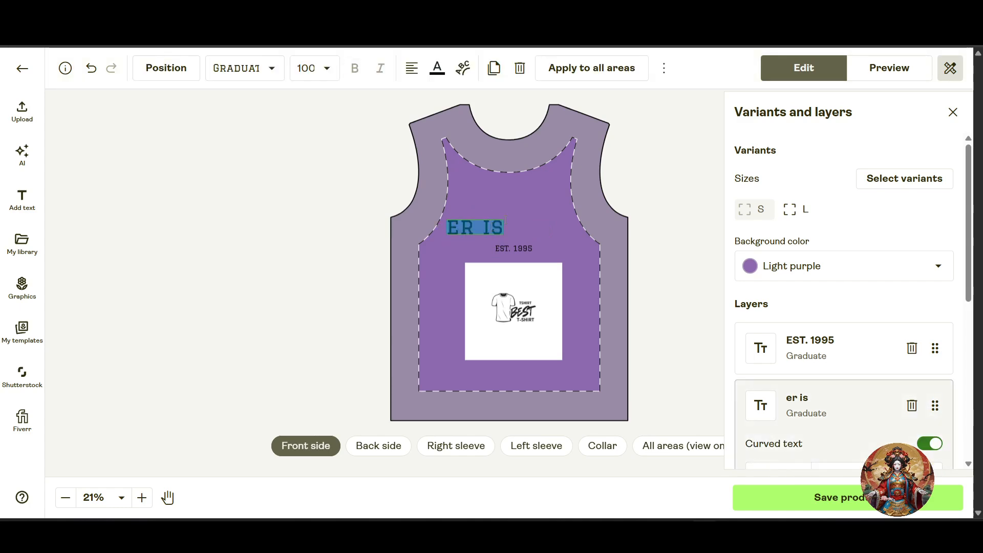
{"action": "key", "text": "BackSpace"}
{"action": "type", "text": "makers"}
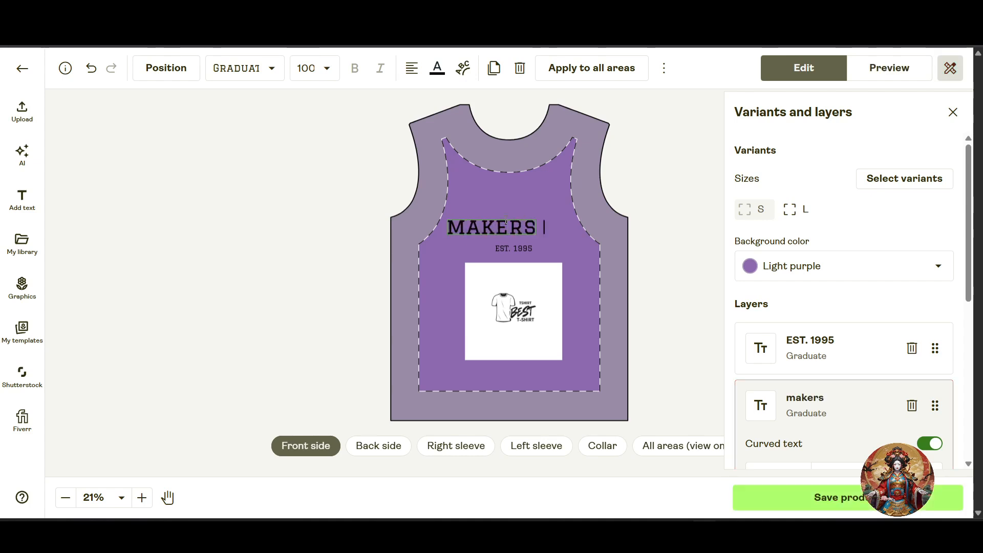
{"action": "type", "text": " th"}
{"action": "key", "text": "BackSpace"}
{"action": "key", "text": "BackSpace"}
{"action": "key", "text": "BackSpace"}
{"action": "key", "text": "BackSpace"}
Change the heading's wording to "make simple"
{"action": "type", "text": "gö"}
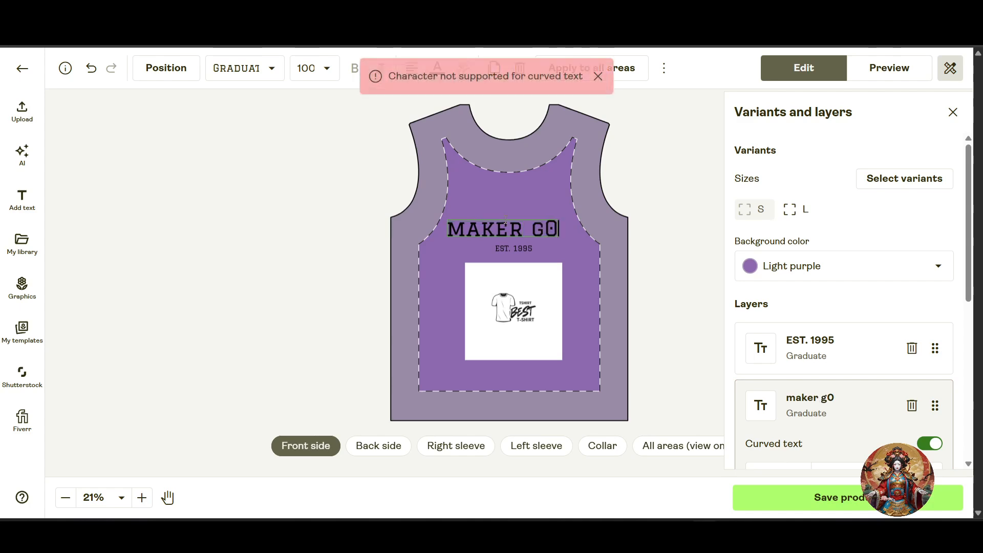
{"action": "key", "text": "BackSpace"}
{"action": "key", "text": "BackSpace"}
{"action": "key", "text": "BackSpace"}
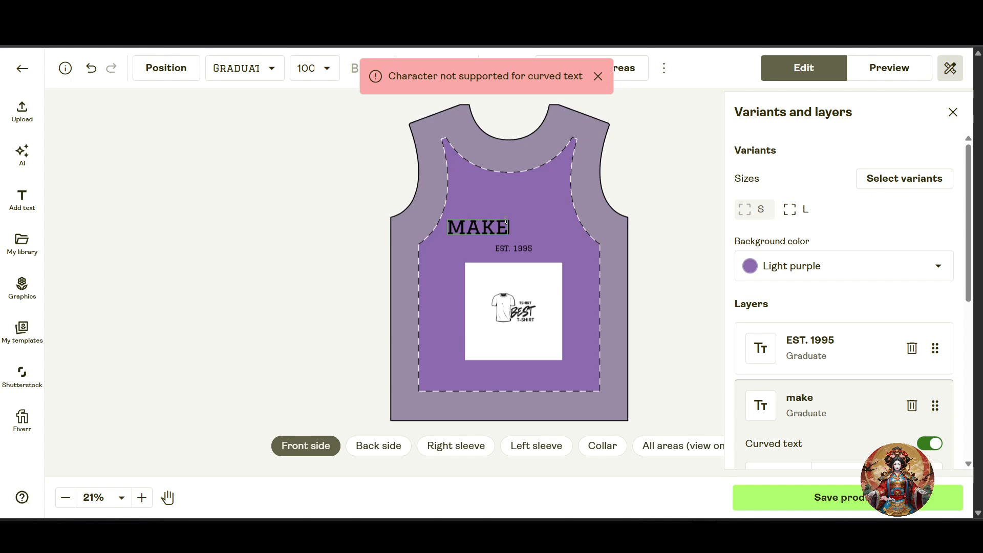
{"action": "type", "text": "sip"}
{"action": "key", "text": "BackSpace"}
{"action": "type", "text": "mple"}
{"action": "left_click_drag", "start_coordinate": [798, 241], "coordinate": [797, 224]}
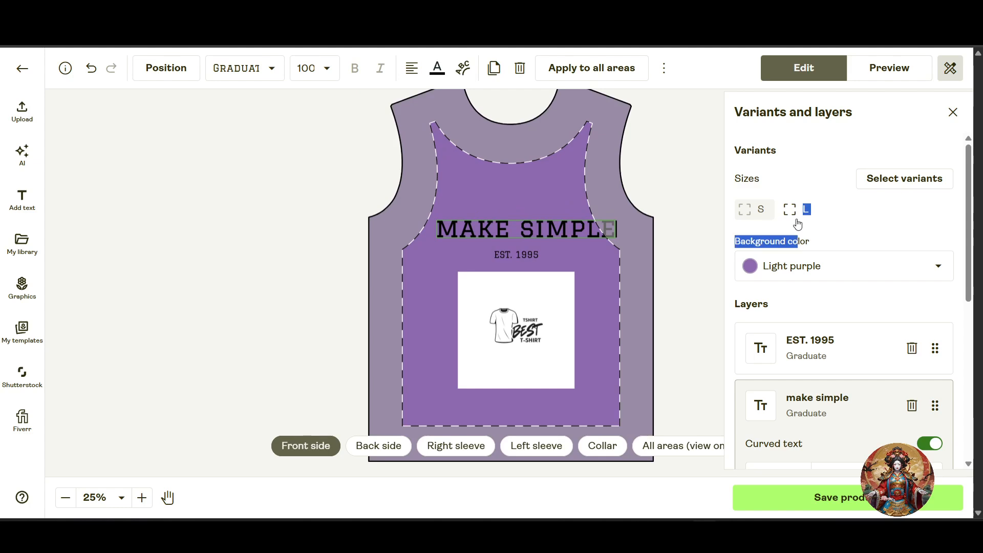
Shrink the "make simple" heading to a font size of about 79.1 and place it just above "EST. 1995"
{"action": "left_click", "coordinate": [545, 217]}
{"action": "mouse_move", "coordinate": [543, 227]}
{"action": "left_mouse_down"}
{"action": "mouse_move", "coordinate": [514, 229]}
{"action": "mouse_move", "coordinate": [523, 232]}
{"action": "left_mouse_up"}
{"action": "left_click_drag", "start_coordinate": [594, 243], "coordinate": [550, 237]}
{"action": "left_click", "coordinate": [630, 244]}
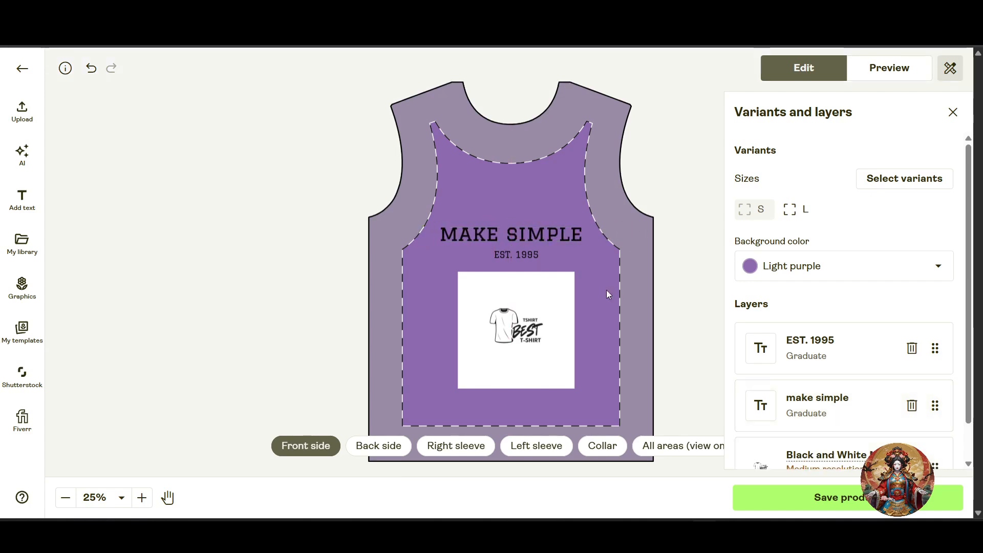
Turn on curved text for the "make simple" heading and shift it slightly to the right over "EST. 1995"
{"action": "left_click", "coordinate": [532, 240]}
{"action": "scroll", "coordinate": [847, 406], "scroll_direction": "down", "scroll_amount": 3}
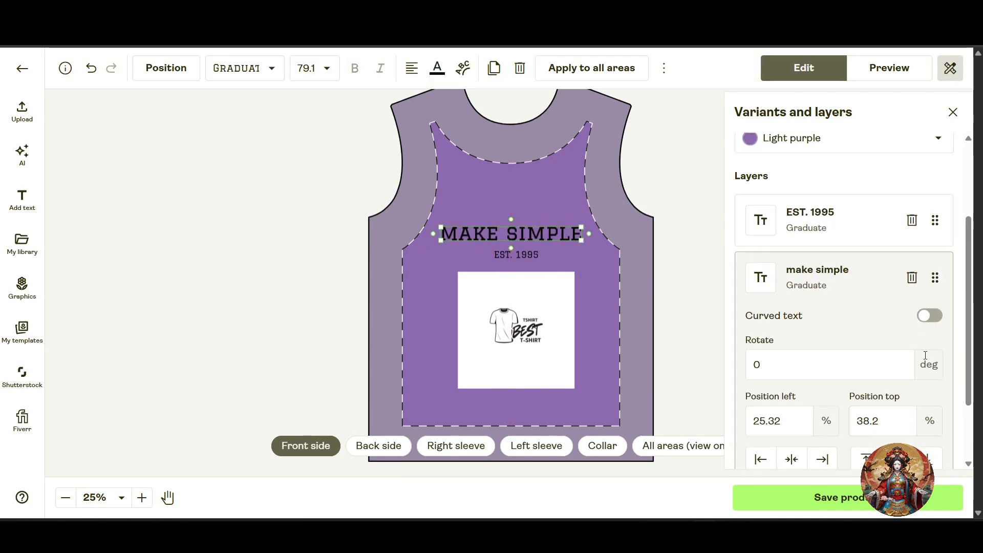
{"action": "left_click", "coordinate": [929, 317]}
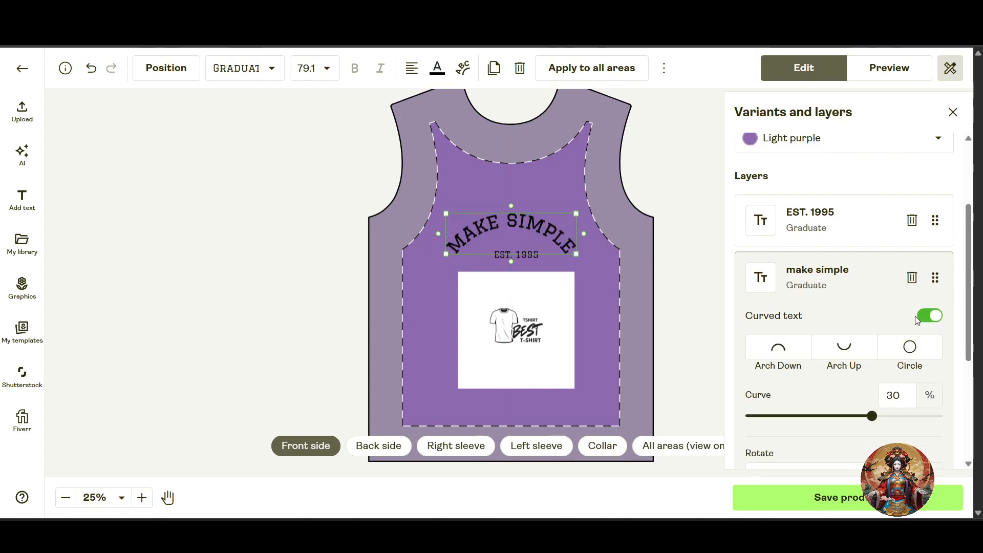
{"action": "left_click_drag", "start_coordinate": [511, 230], "coordinate": [520, 229]}
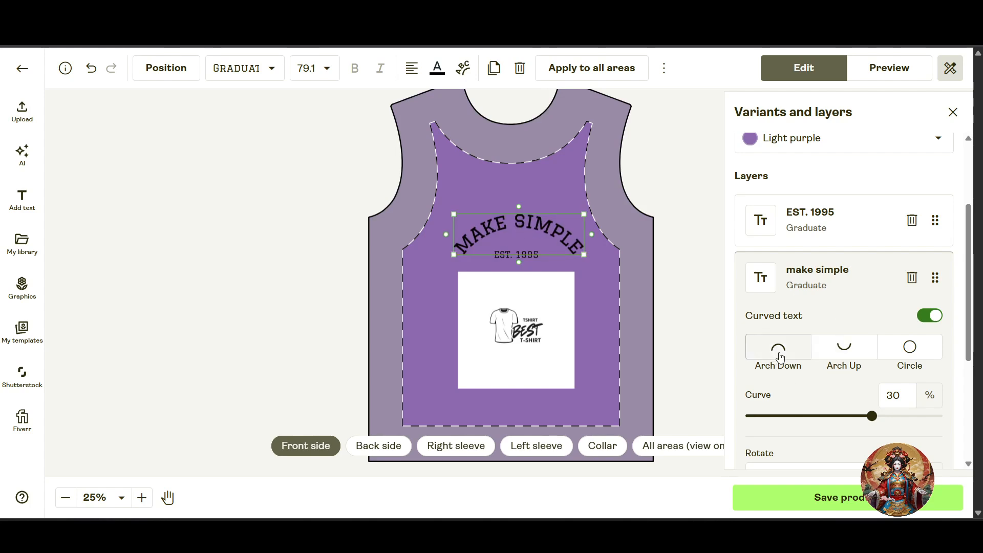
Try the Arch Up and Circle shapes on the "make simple" heading, and return it to Arch Down
{"action": "left_click", "coordinate": [841, 359]}
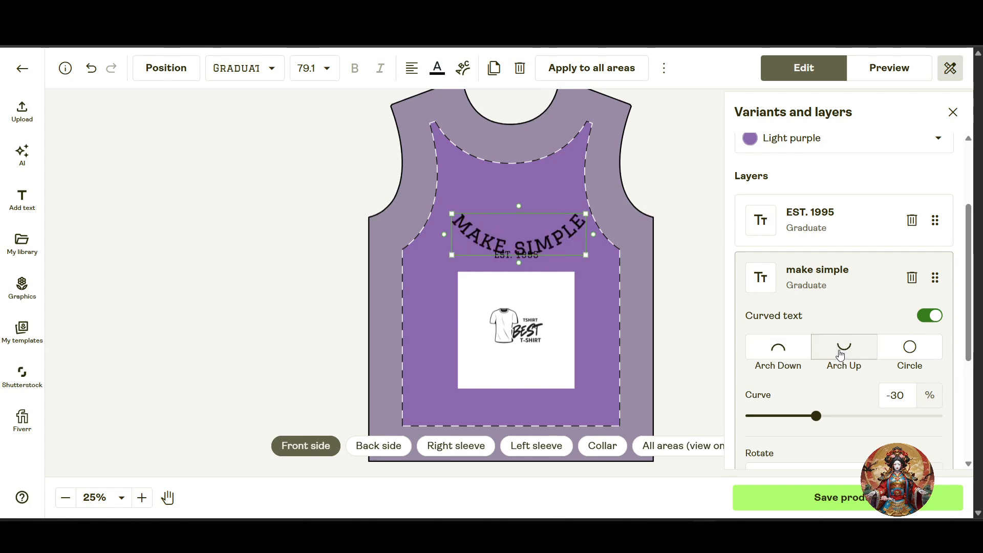
{"action": "left_click", "coordinate": [908, 348]}
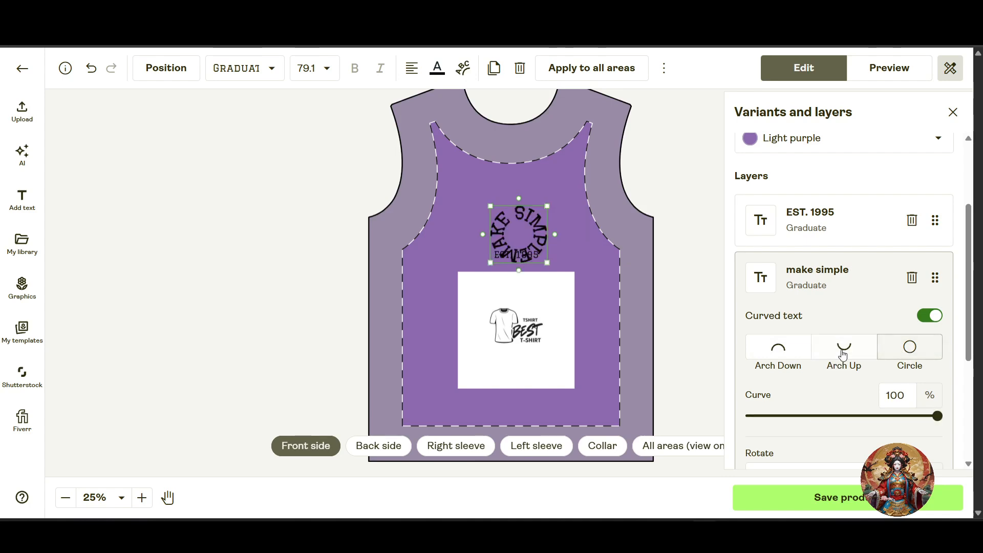
{"action": "left_click", "coordinate": [802, 354]}
Reduce the "make simple" heading's curve to 15%
{"action": "scroll", "coordinate": [803, 374], "scroll_direction": "down", "scroll_amount": 3}
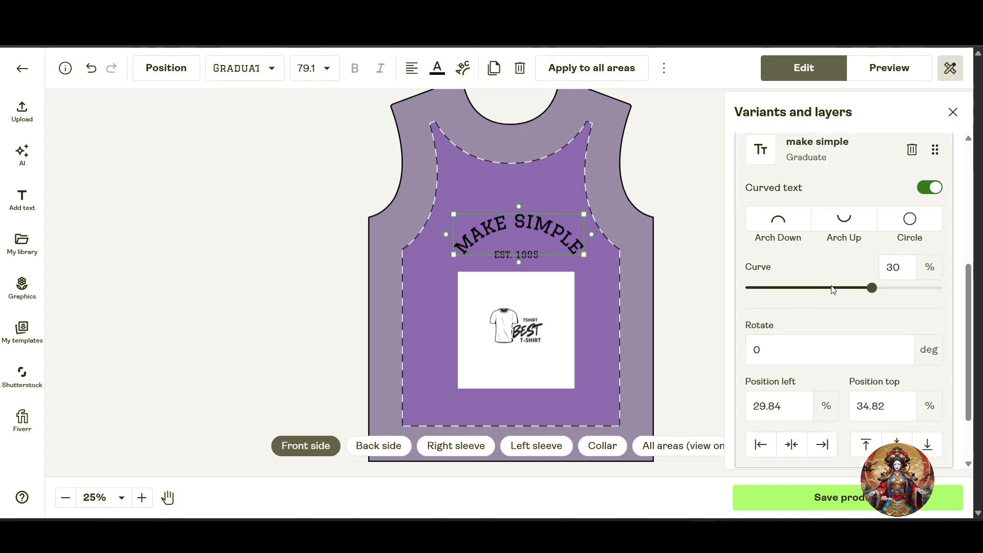
{"action": "left_click", "coordinate": [864, 290]}
{"action": "mouse_move", "coordinate": [864, 295]}
{"action": "left_mouse_down"}
{"action": "mouse_move", "coordinate": [843, 292]}
{"action": "mouse_move", "coordinate": [871, 293]}
{"action": "mouse_move", "coordinate": [859, 293]}
{"action": "left_mouse_up"}
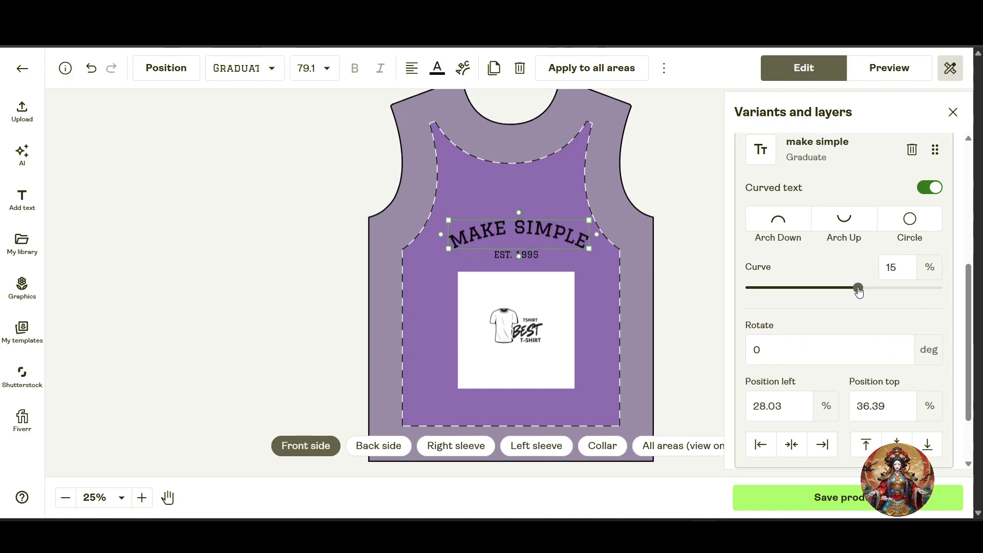
{"action": "scroll", "coordinate": [828, 336], "scroll_direction": "down", "scroll_amount": 3}
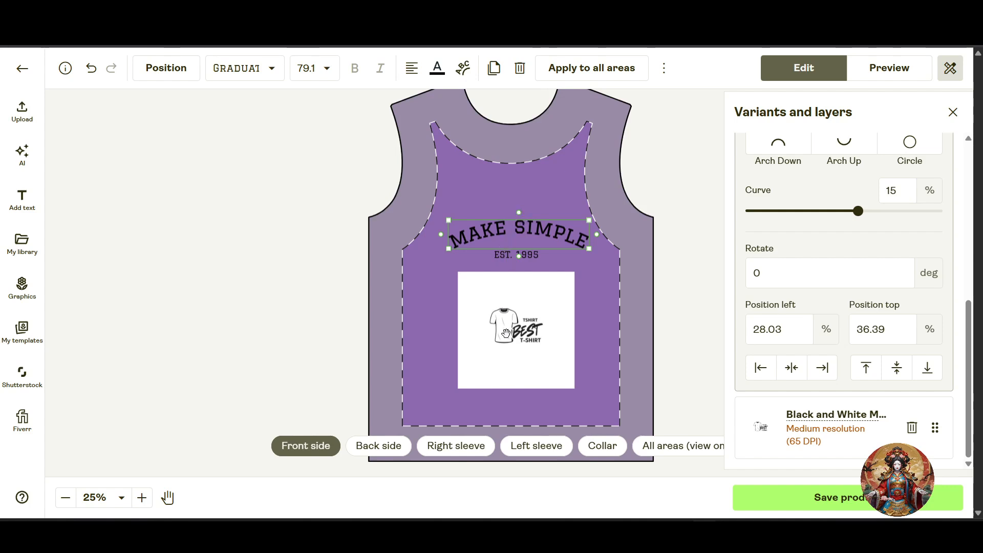
Switch to the jersey's back side and upload the photo of the woman in a red blouse onto it
{"action": "left_click", "coordinate": [565, 211]}
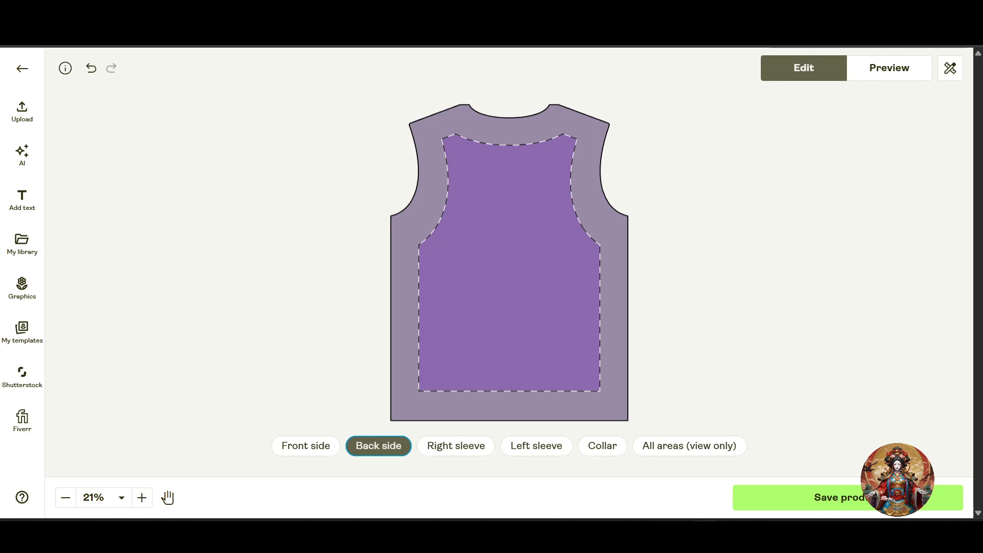
{"action": "left_click", "coordinate": [22, 111]}
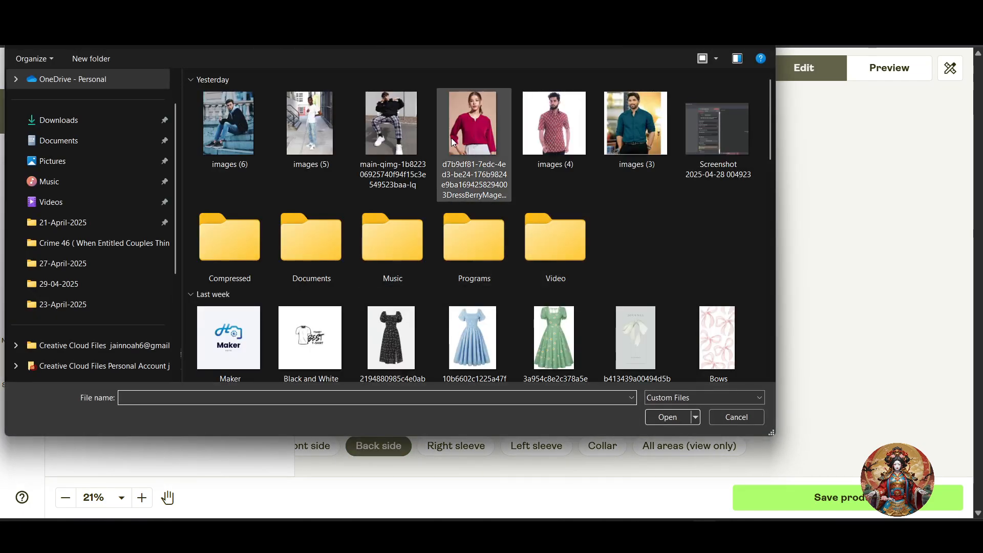
{"action": "left_click", "coordinate": [453, 136]}
{"action": "left_click", "coordinate": [666, 418]}
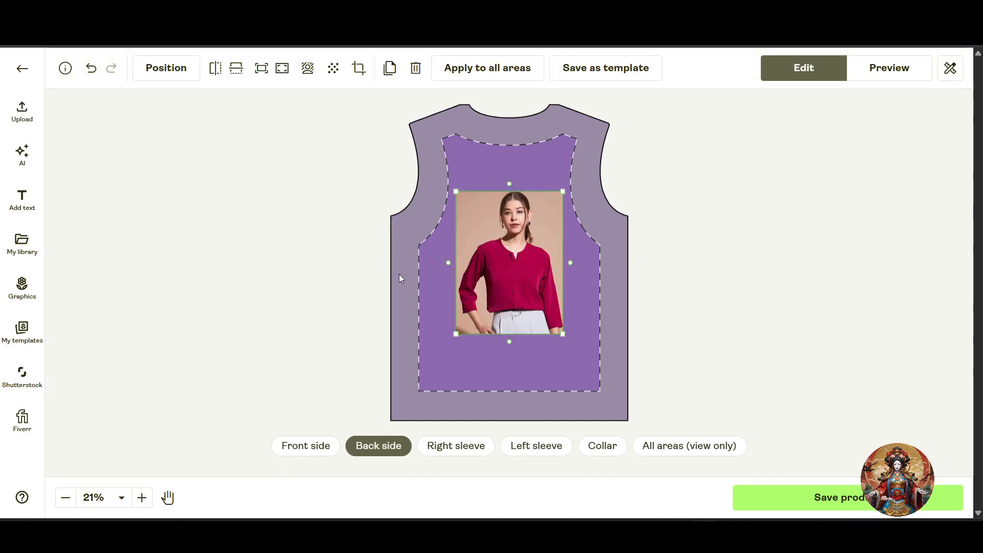
Move the uploaded photo down to the lower part of the back side's print area and deselect it
{"action": "left_click_drag", "start_coordinate": [501, 265], "coordinate": [537, 314]}
{"action": "left_click", "coordinate": [566, 278]}
{"action": "left_click", "coordinate": [763, 259]}
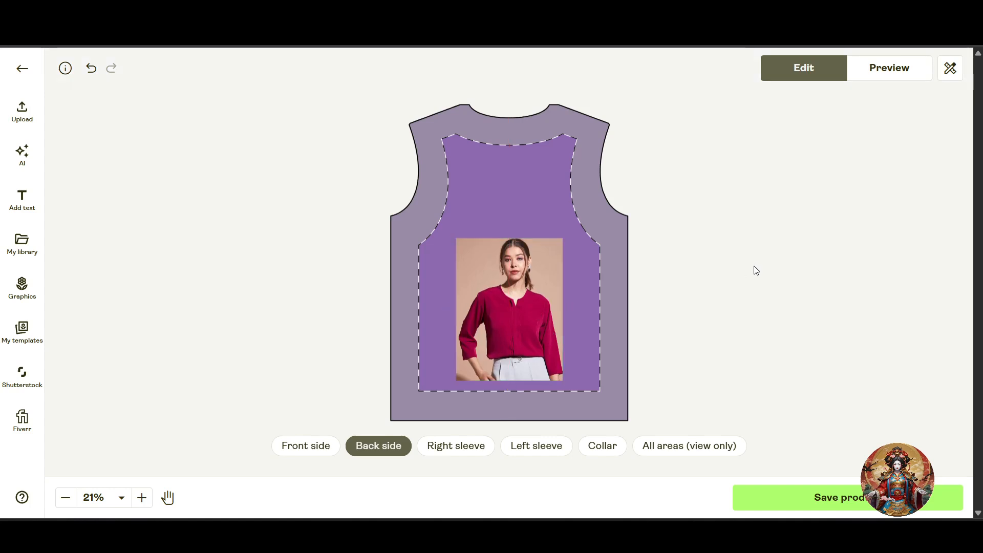
{"action": "scroll", "coordinate": [756, 268], "scroll_direction": "down", "scroll_amount": 3}
{"action": "scroll", "coordinate": [750, 268], "scroll_direction": "up", "scroll_amount": 3}
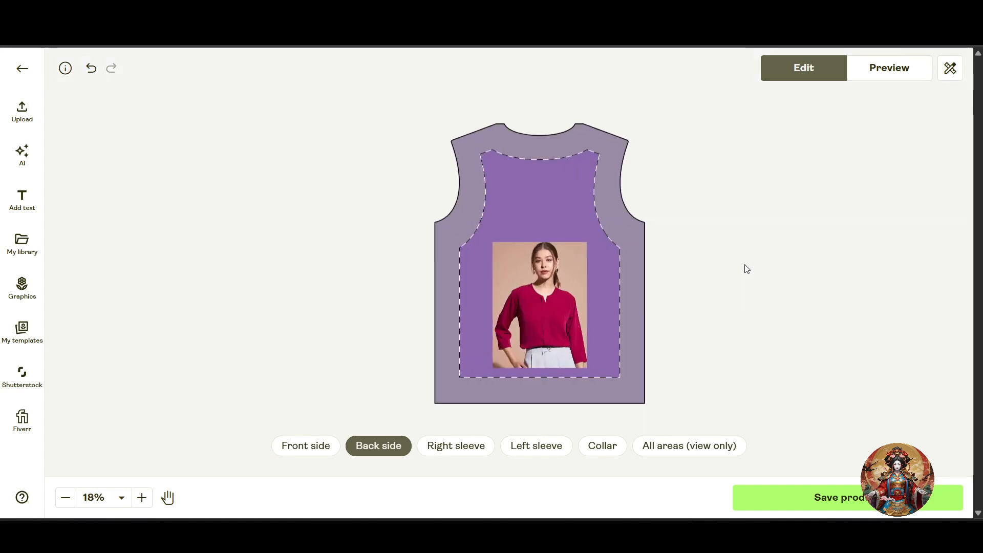
Open the AI image generator and choose the Anime style
{"action": "left_click", "coordinate": [23, 163]}
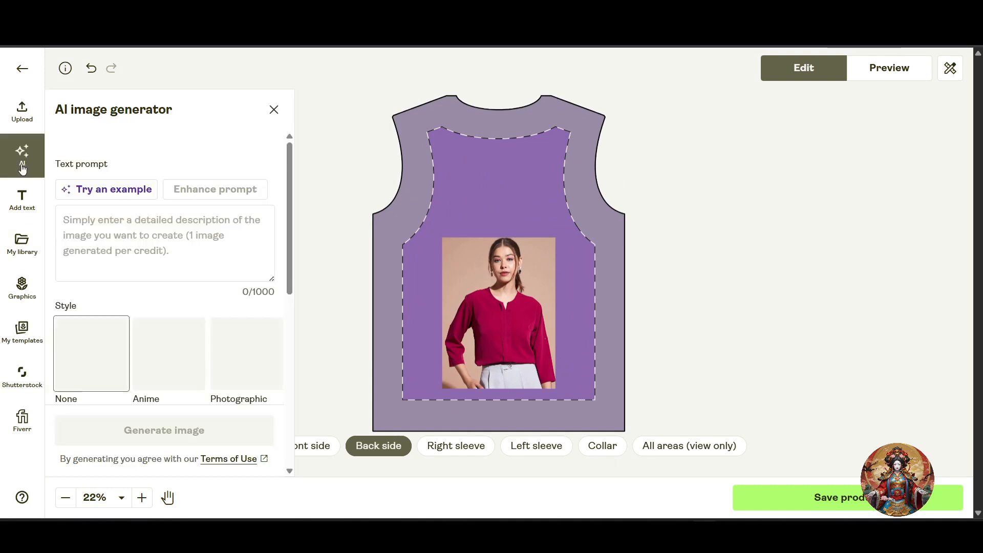
{"action": "scroll", "coordinate": [172, 265], "scroll_direction": "down", "scroll_amount": 2}
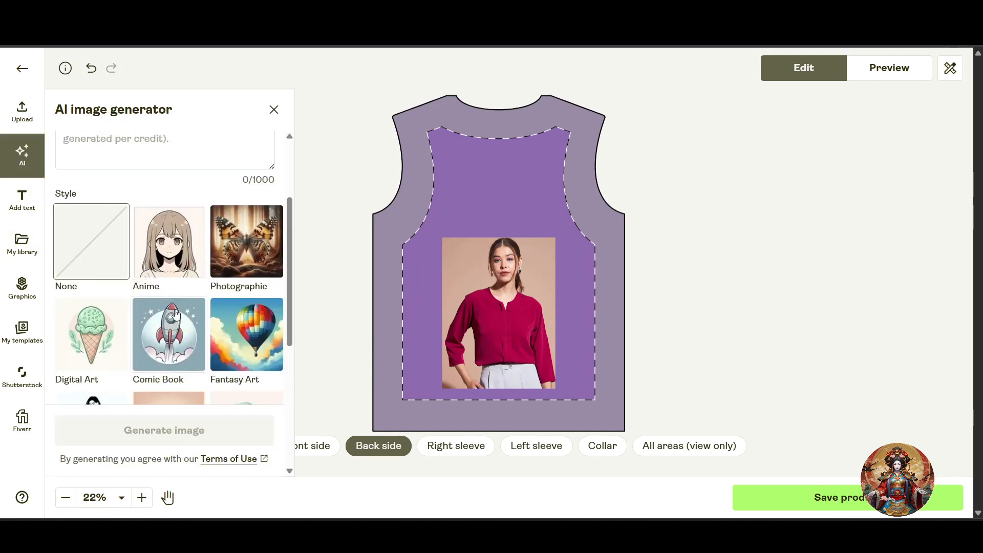
{"action": "left_click", "coordinate": [172, 265]}
{"action": "scroll", "coordinate": [174, 246], "scroll_direction": "up", "scroll_amount": 2}
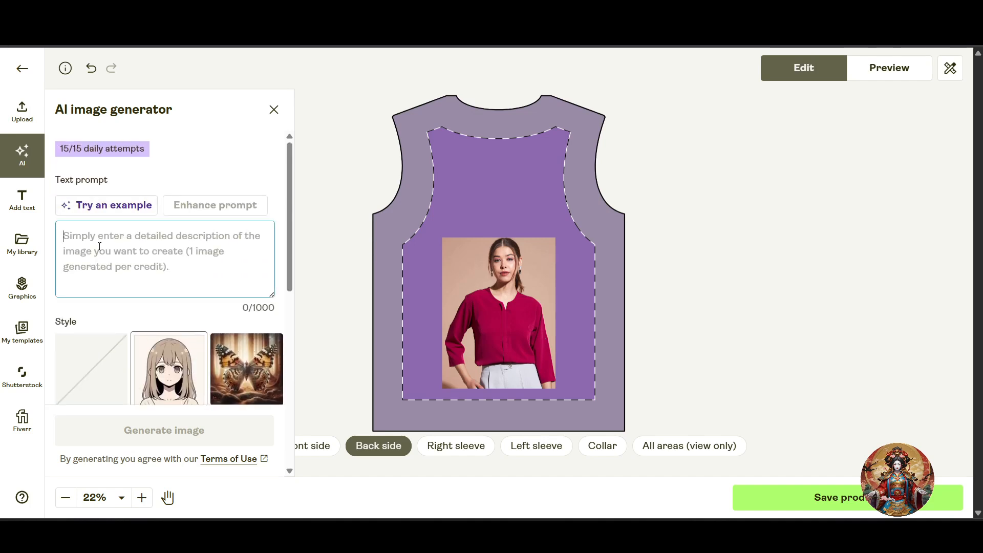
Enter the text prompt "create girls image, looks funny" and generate the image
{"action": "left_click", "coordinate": [113, 258]}
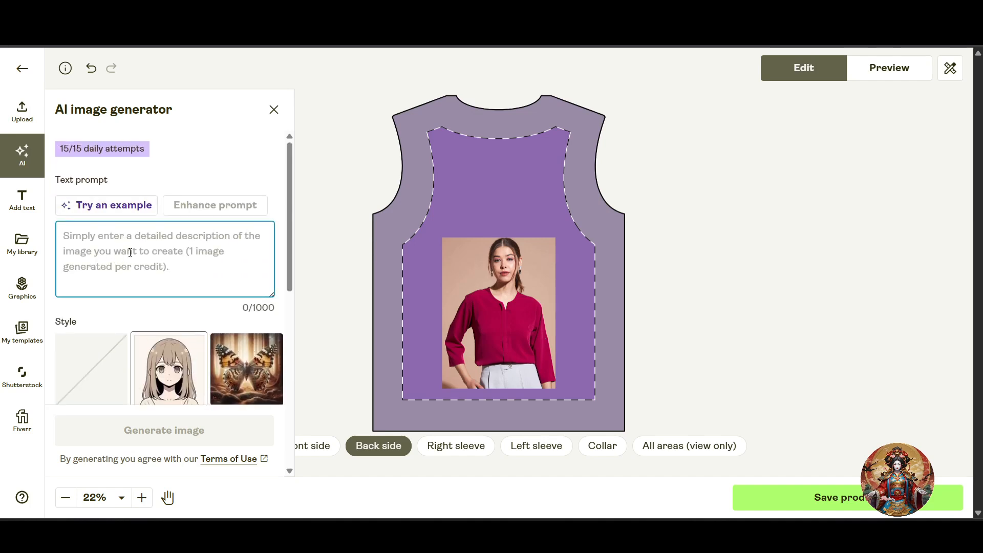
{"action": "type", "text": "create "}
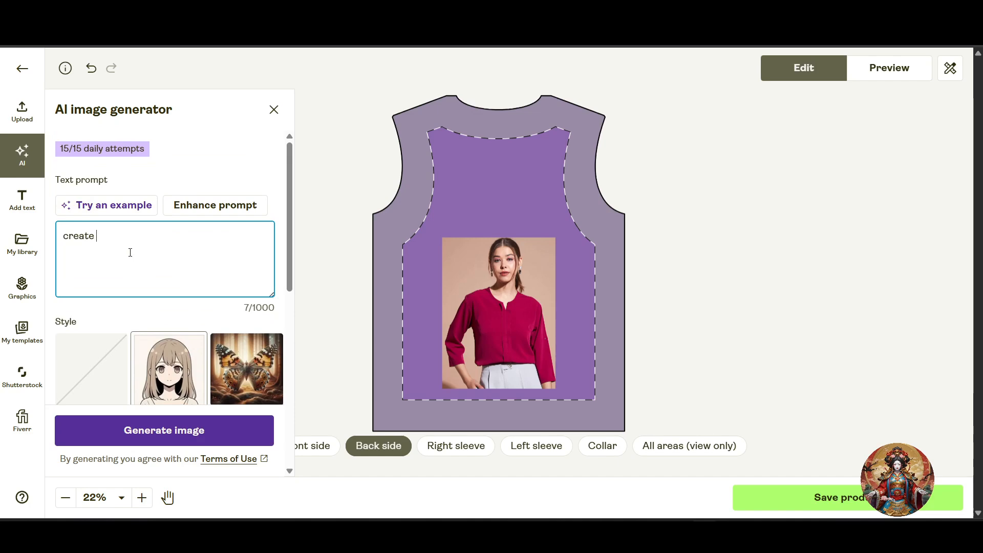
{"action": "type", "text": "girls image which more exc"}
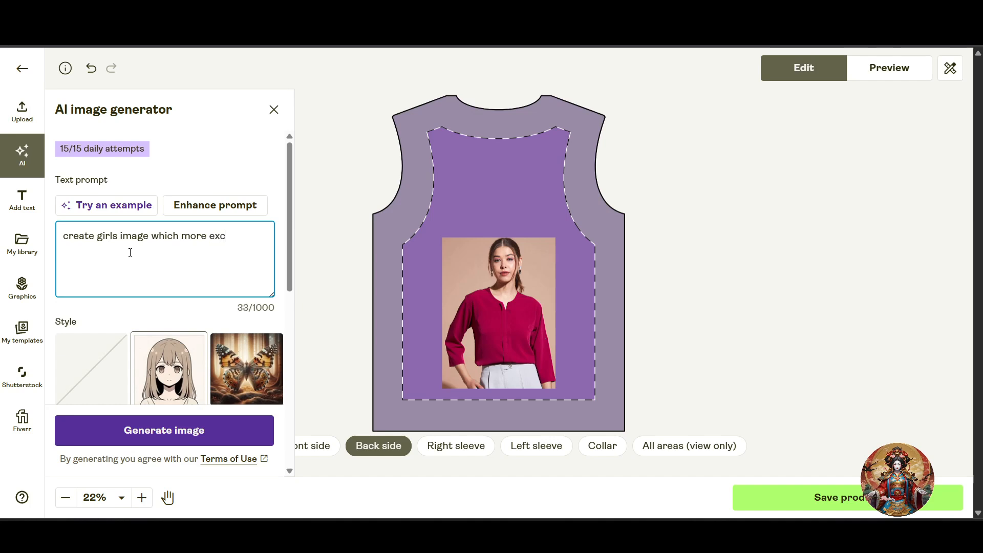
{"action": "key", "text": "BackSpace"}
{"action": "key", "text": "BackSpace"}
{"action": "key", "text": "BackSpace"}
{"action": "key", "text": "BackSpace"}
{"action": "key", "text": "BackSpace"}
{"action": "key", "text": "BackSpace"}
{"action": "key", "text": "BackSpace"}
{"action": "key", "text": "BackSpace"}
{"action": "key", "text": "BackSpace"}
{"action": "key", "text": "BackSpace"}
{"action": "key", "text": "BackSpace"}
{"action": "key", "text": "BackSpace"}
{"action": "type", "text": ", look"}
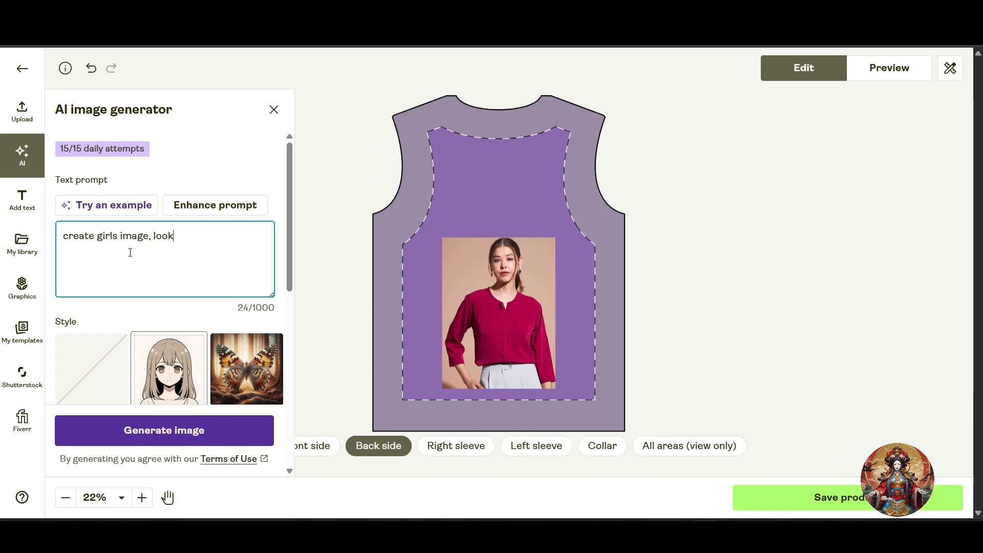
{"action": "type", "text": "s funny"}
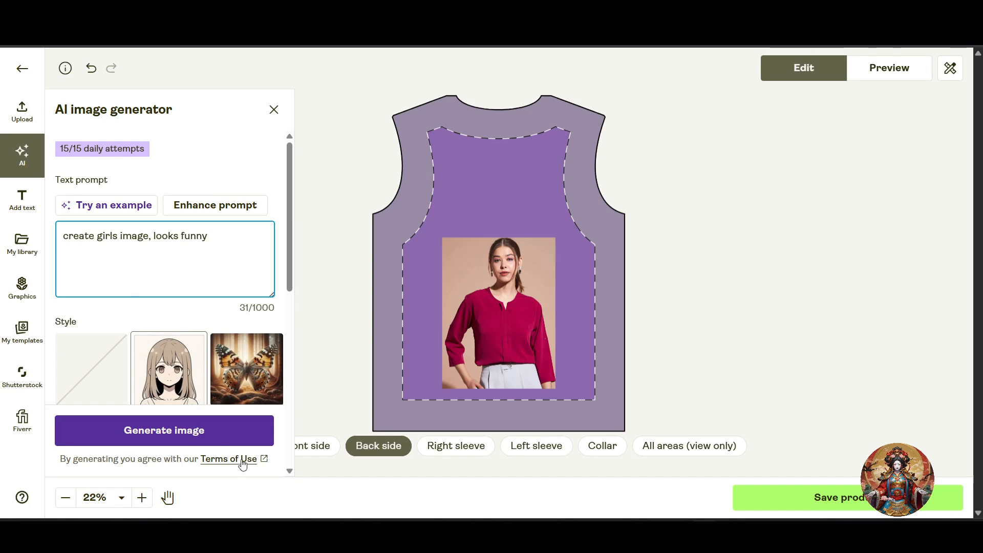
{"action": "left_click", "coordinate": [211, 432]}
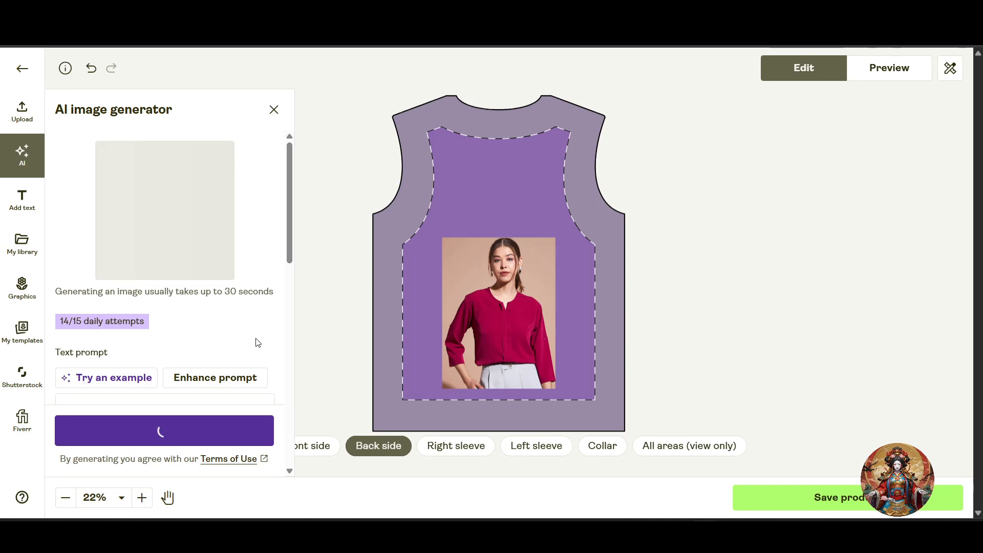
{"action": "scroll", "coordinate": [257, 341], "scroll_direction": "down", "scroll_amount": 2}
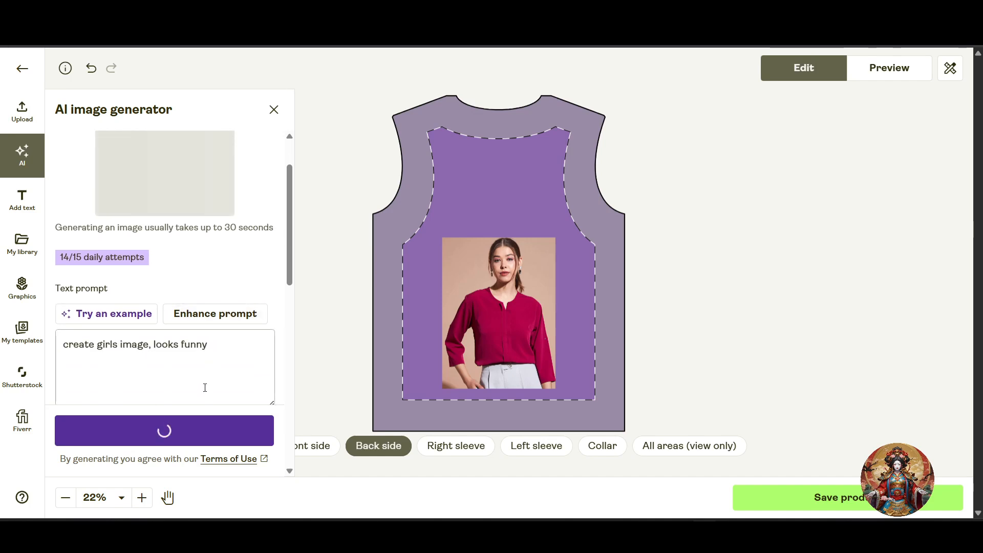
{"action": "scroll", "coordinate": [207, 388], "scroll_direction": "down", "scroll_amount": 5}
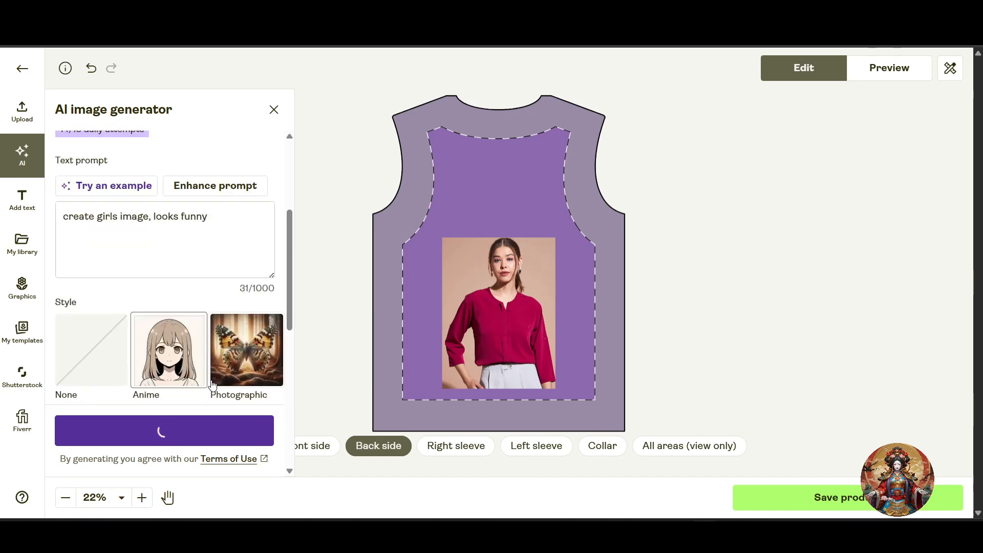
{"action": "scroll", "coordinate": [216, 386], "scroll_direction": "down", "scroll_amount": 7}
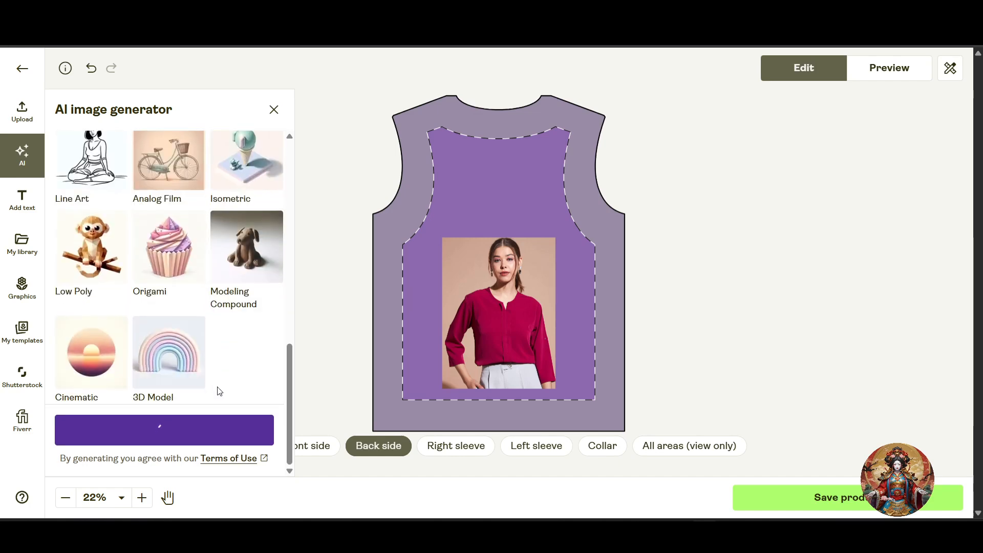
{"action": "scroll", "coordinate": [219, 392], "scroll_direction": "up", "scroll_amount": 12}
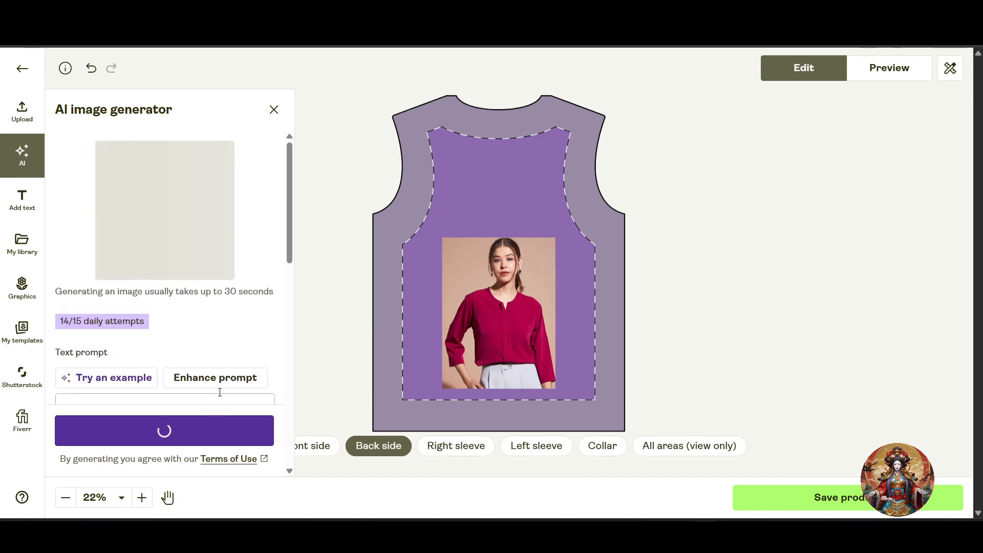
{"action": "scroll", "coordinate": [204, 352], "scroll_direction": "down", "scroll_amount": 6}
{"action": "scroll", "coordinate": [207, 347], "scroll_direction": "up", "scroll_amount": 5}
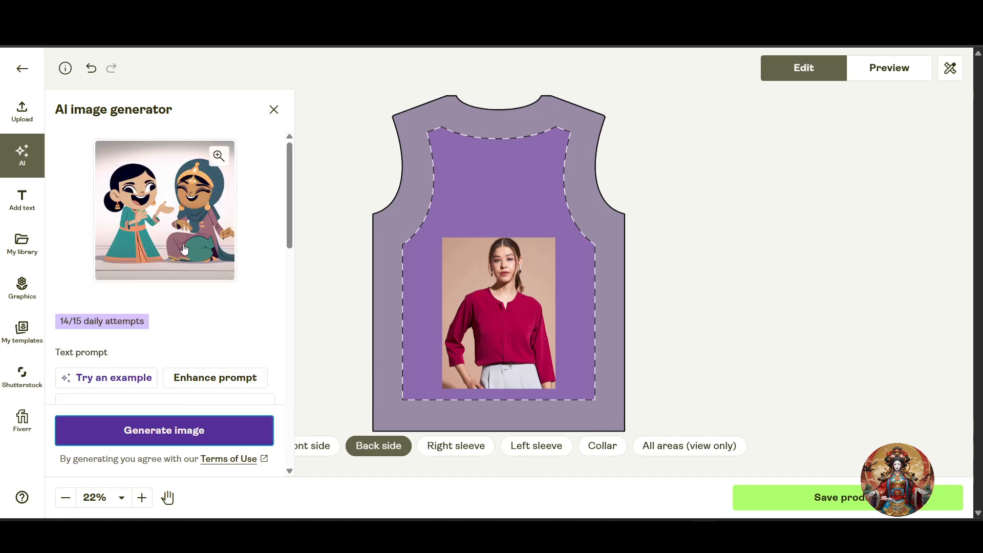
Add the generated image of two cartoon girls to the back side and move it down over the lower edge of the print area
{"action": "left_click", "coordinate": [180, 249]}
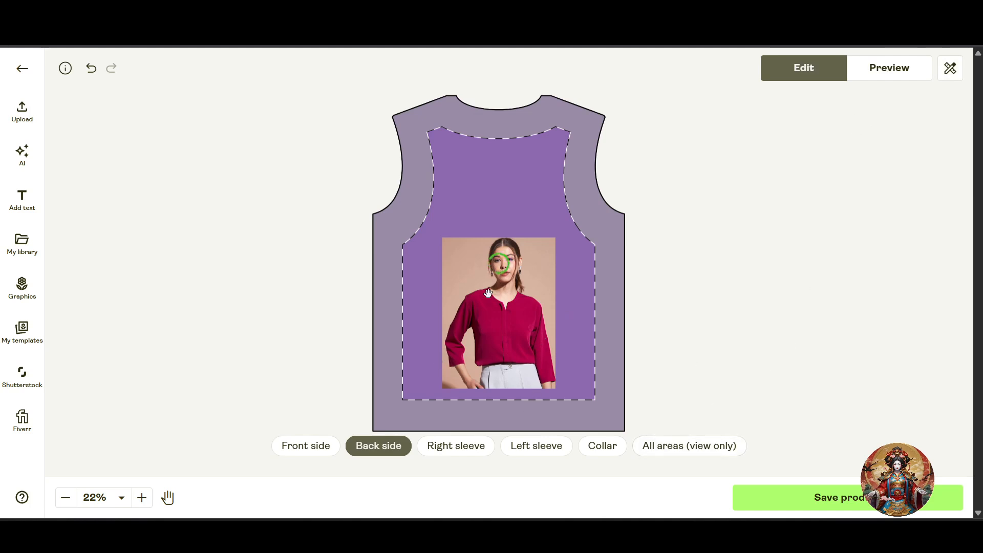
{"action": "left_click_drag", "start_coordinate": [503, 259], "coordinate": [504, 361]}
Move the woman's photo slightly up and to the right above the generated image on the back side
{"action": "left_click", "coordinate": [535, 265]}
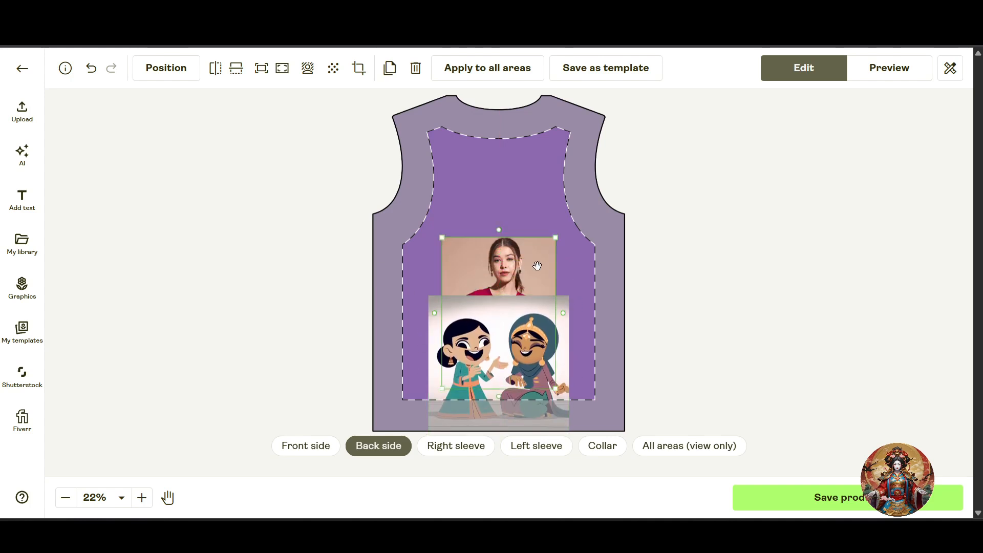
{"action": "left_click_drag", "start_coordinate": [515, 277], "coordinate": [510, 269]}
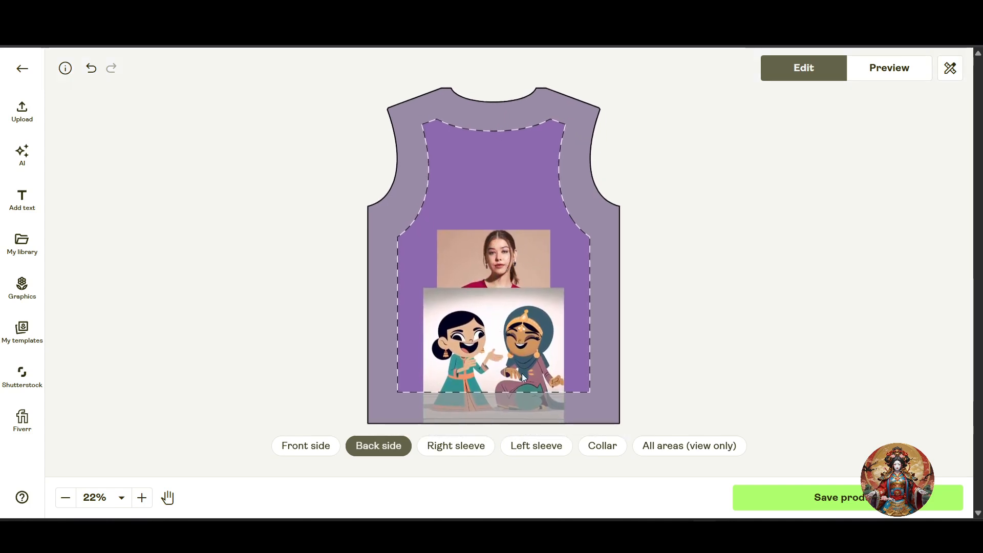
{"action": "left_click", "coordinate": [317, 446]}
{"action": "left_click", "coordinate": [377, 447]}
{"action": "left_click", "coordinate": [497, 314]}
{"action": "left_click", "coordinate": [523, 260]}
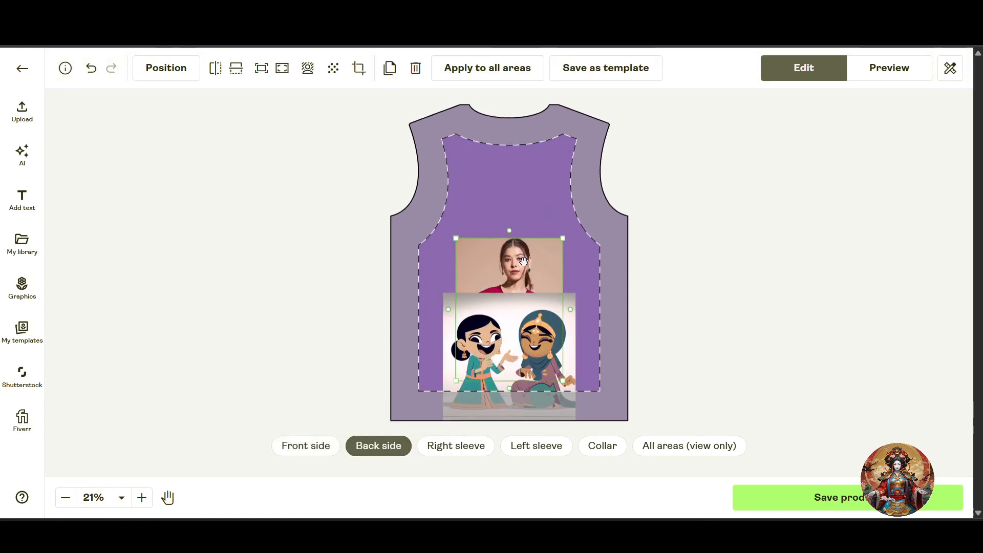
{"action": "left_click_drag", "start_coordinate": [523, 259], "coordinate": [540, 229]}
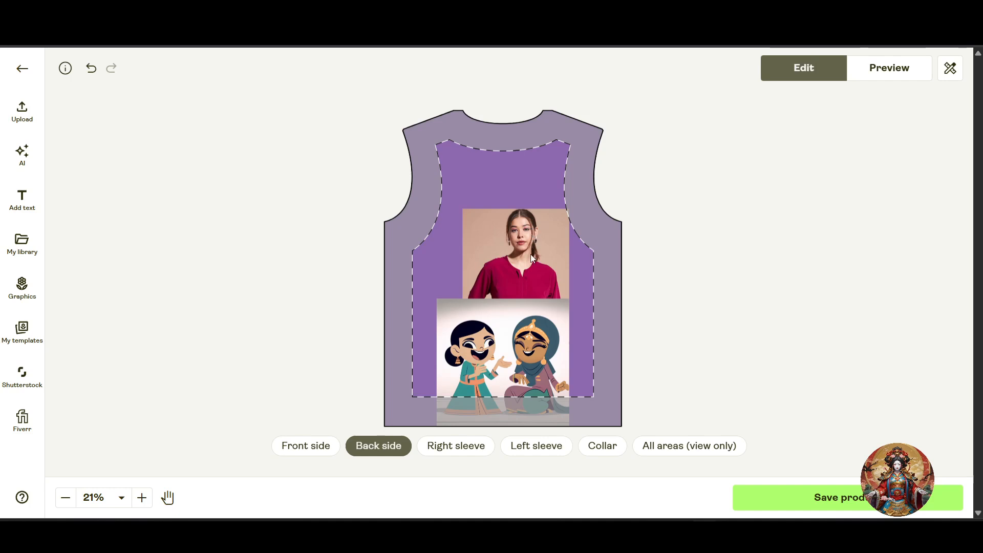
{"action": "left_click", "coordinate": [293, 450]}
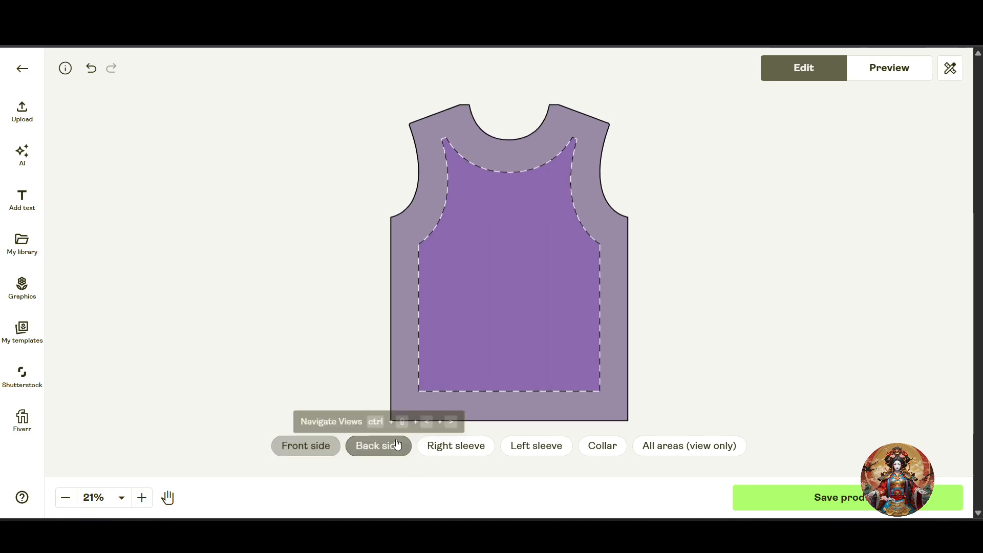
{"action": "left_click", "coordinate": [397, 444]}
Move the woman's photo off the jersey and raise the generated image fully inside the back side's print area
{"action": "left_click_drag", "start_coordinate": [519, 252], "coordinate": [679, 201]}
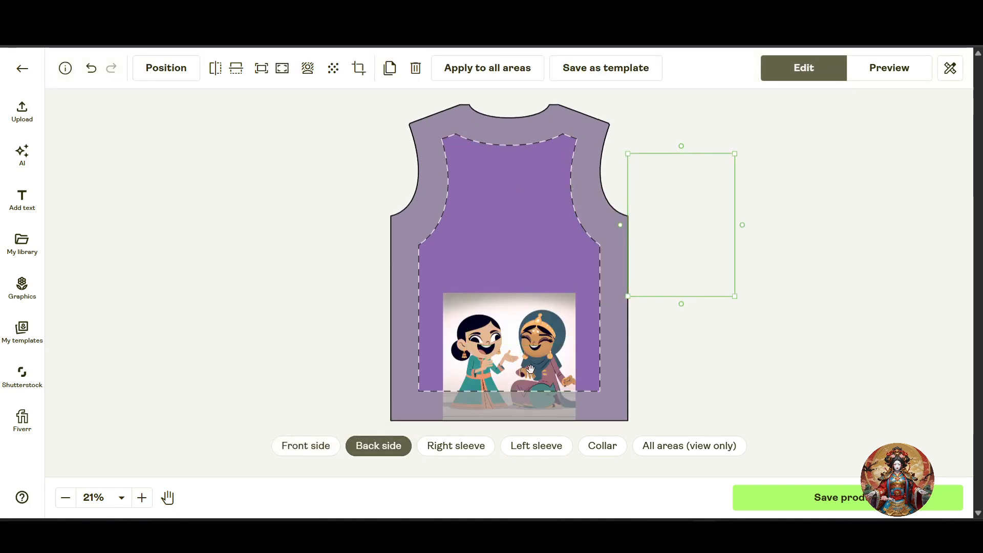
{"action": "left_click_drag", "start_coordinate": [530, 368], "coordinate": [532, 308]}
{"action": "left_click", "coordinate": [678, 343]}
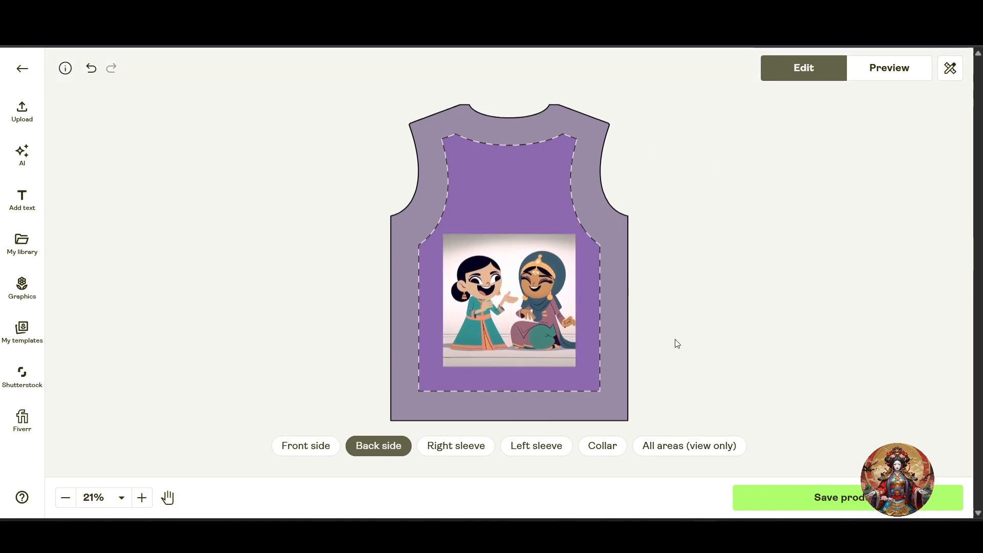
Shrink the woman's photo outside the jersey and delete it
{"action": "left_click", "coordinate": [684, 261]}
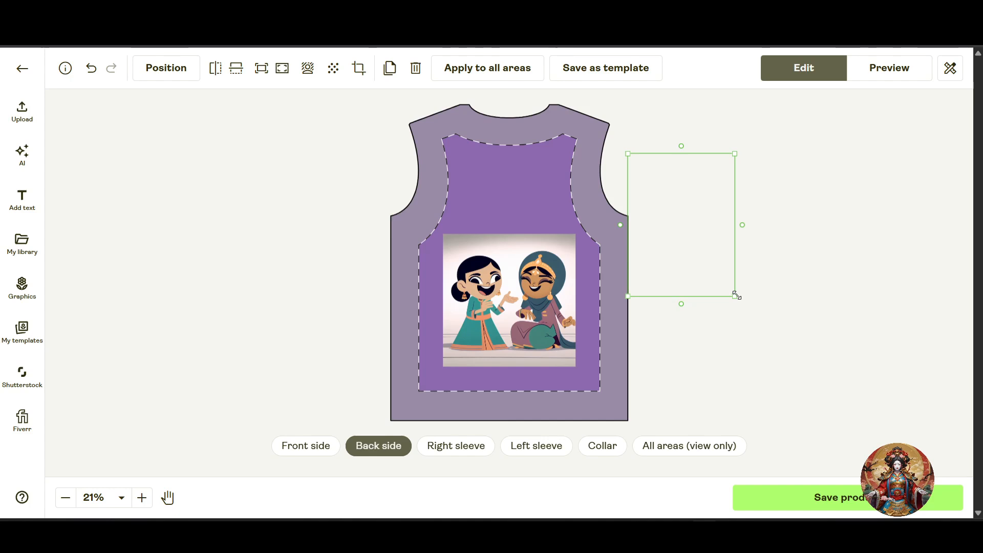
{"action": "left_click_drag", "start_coordinate": [736, 296], "coordinate": [648, 180]}
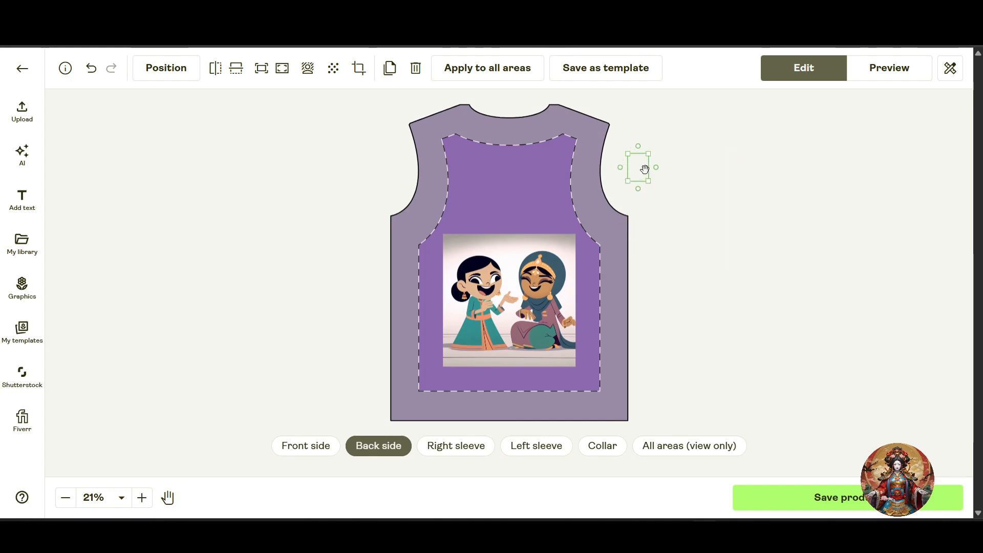
{"action": "key", "text": "Delete"}
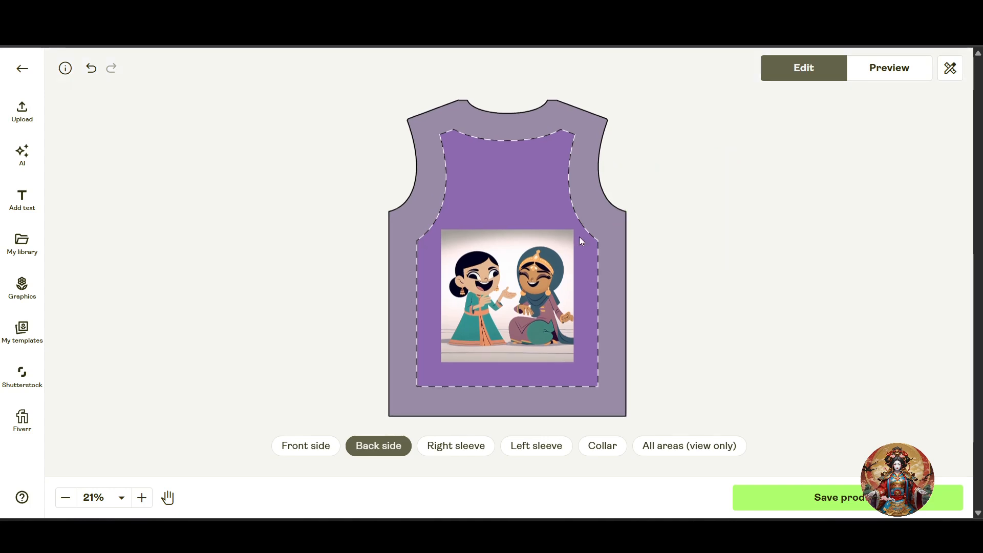
Look through the jersey's print areas and its mockup preview, and return to editing the design
{"action": "left_click", "coordinate": [468, 445]}
{"action": "left_click", "coordinate": [382, 445]}
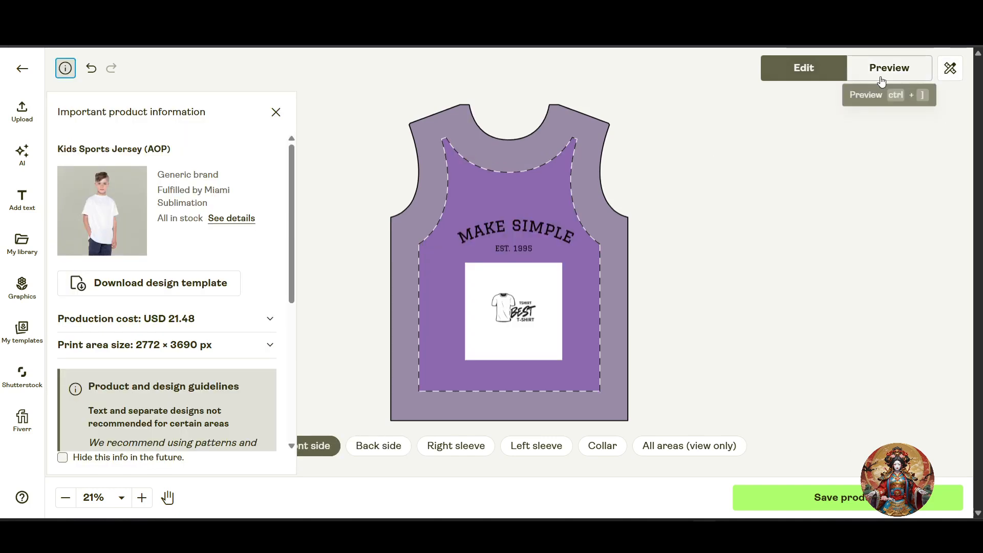
{"action": "left_click", "coordinate": [881, 78]}
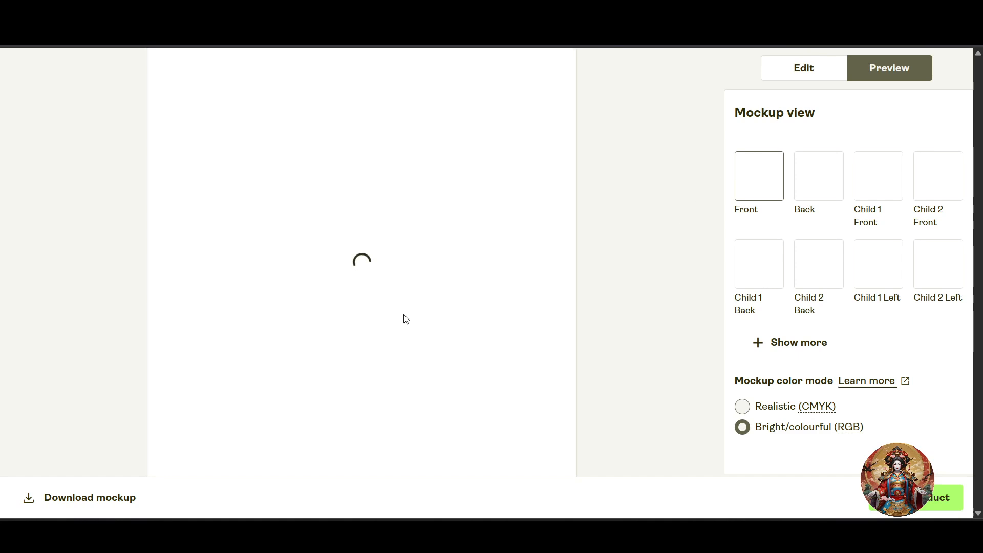
{"action": "left_click", "coordinate": [817, 77]}
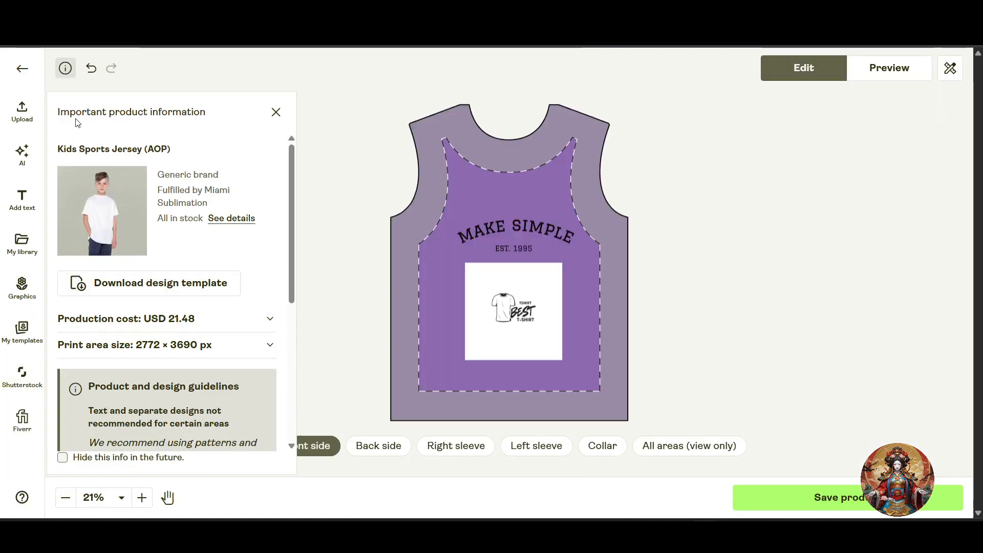
Read the product and design guidelines in the important product information, including the bleed area advice
{"action": "left_click_drag", "start_coordinate": [77, 123], "coordinate": [202, 122]}
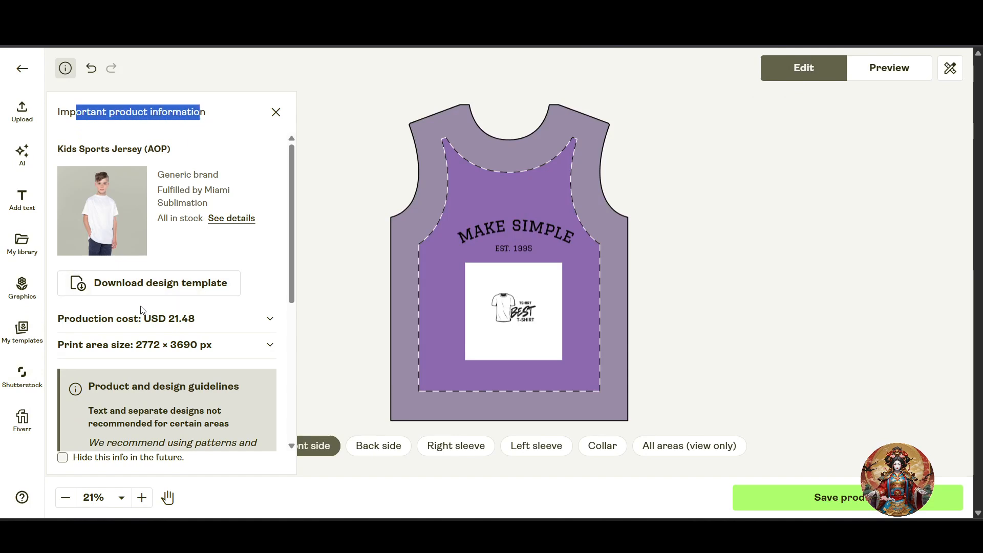
{"action": "scroll", "coordinate": [207, 295], "scroll_direction": "down", "scroll_amount": 3}
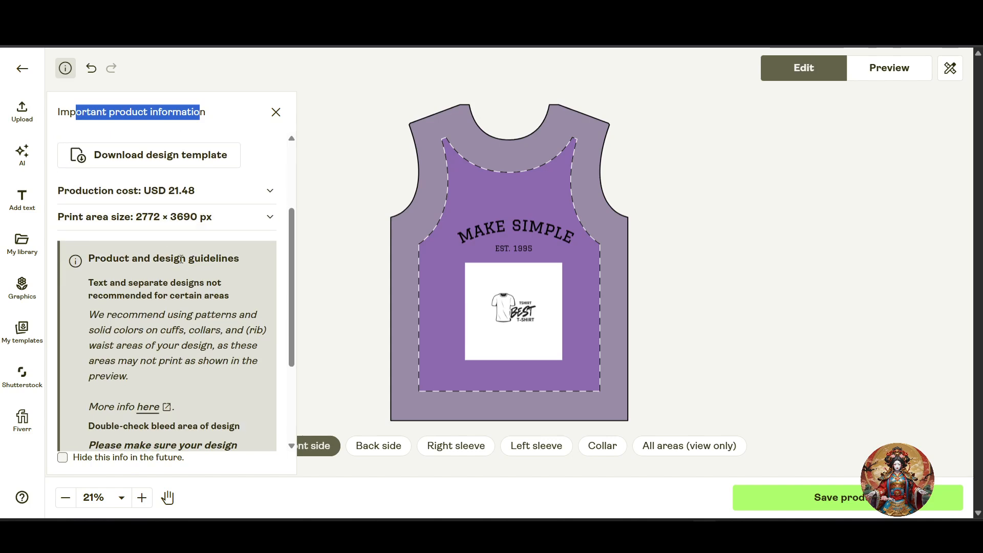
{"action": "left_click_drag", "start_coordinate": [126, 263], "coordinate": [237, 279]}
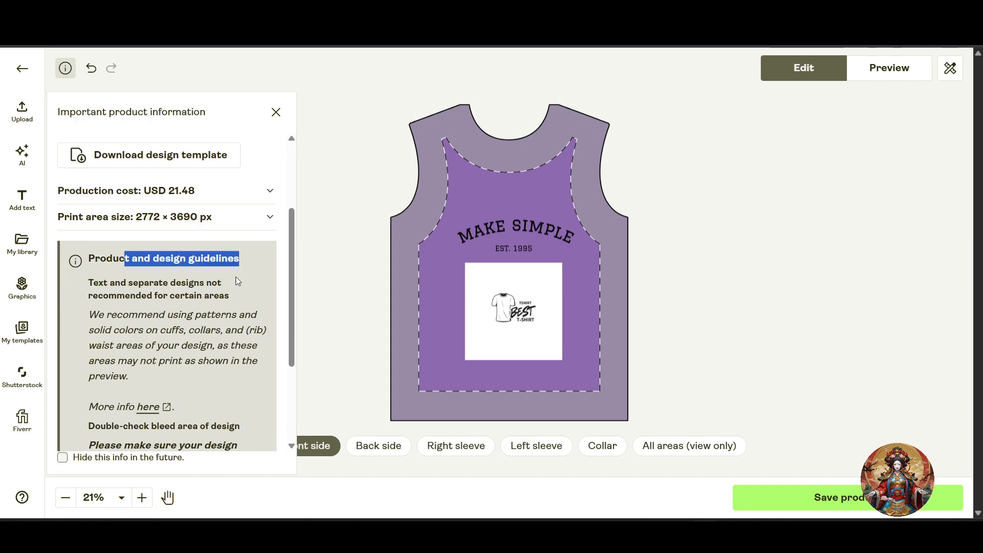
{"action": "scroll", "coordinate": [225, 295], "scroll_direction": "down", "scroll_amount": 3}
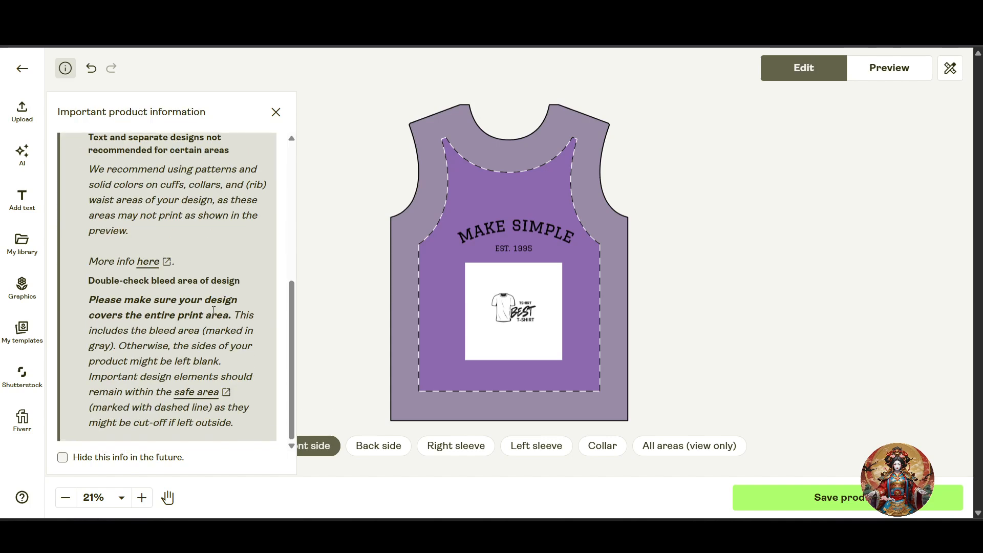
Turn on the "Hide this info in the future" option for the product information
{"action": "left_click", "coordinate": [63, 458]}
{"action": "left_click", "coordinate": [63, 458]}
Expand the jersey's production cost breakdown and highlight the printed product's price
{"action": "scroll", "coordinate": [171, 364], "scroll_direction": "up", "scroll_amount": 6}
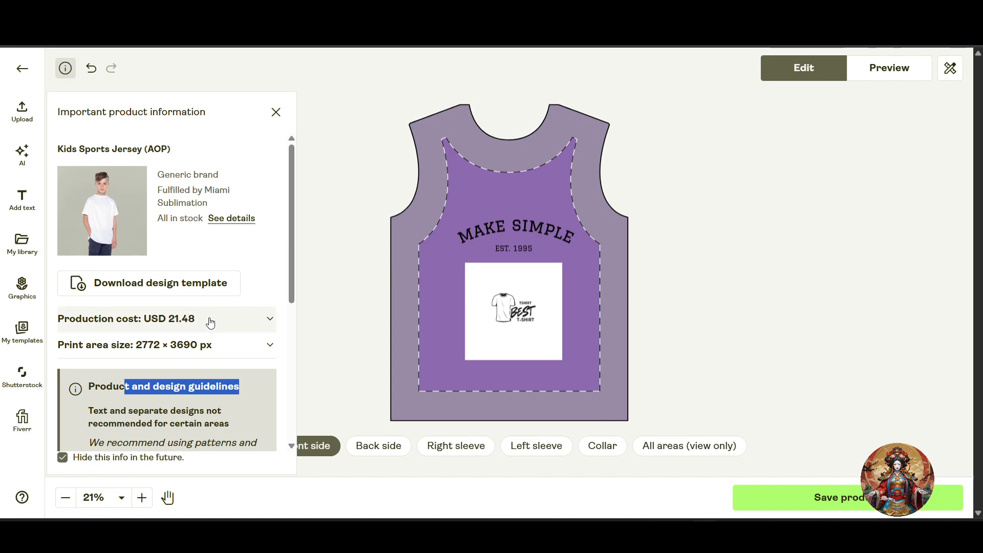
{"action": "left_click", "coordinate": [184, 325]}
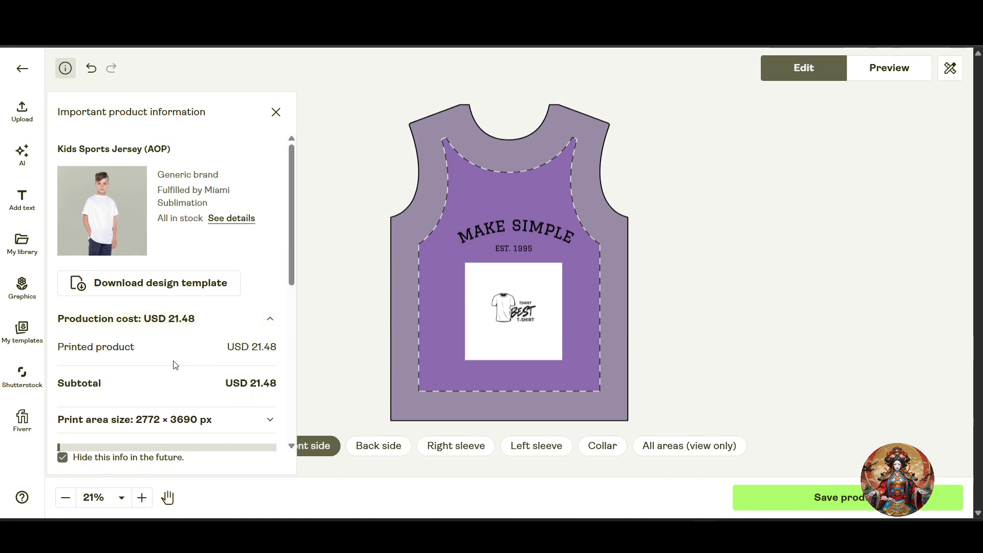
{"action": "left_click_drag", "start_coordinate": [226, 348], "coordinate": [277, 348]}
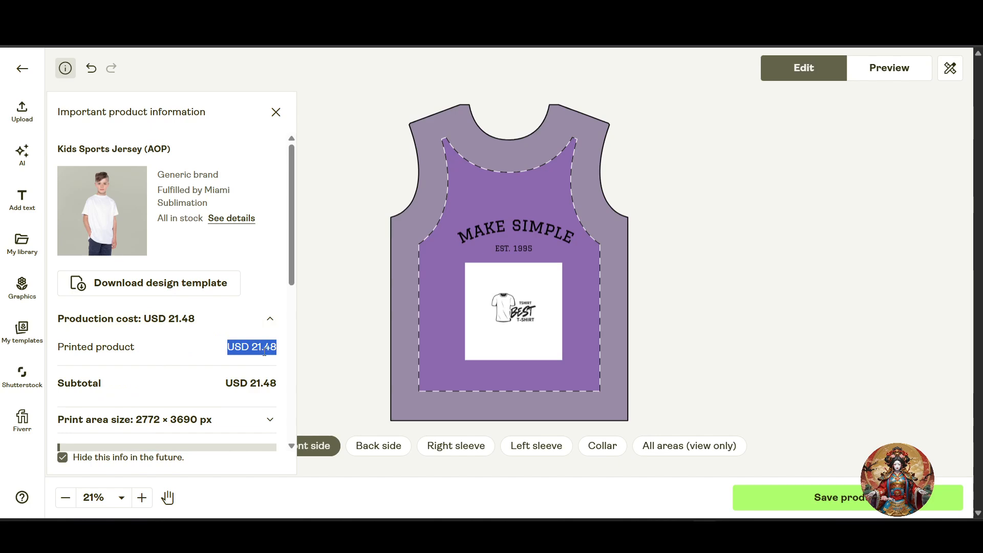
Highlight the production cost details and look through the saved templates, graphics and image library available for the jersey
{"action": "left_click_drag", "start_coordinate": [193, 399], "coordinate": [356, 386]}
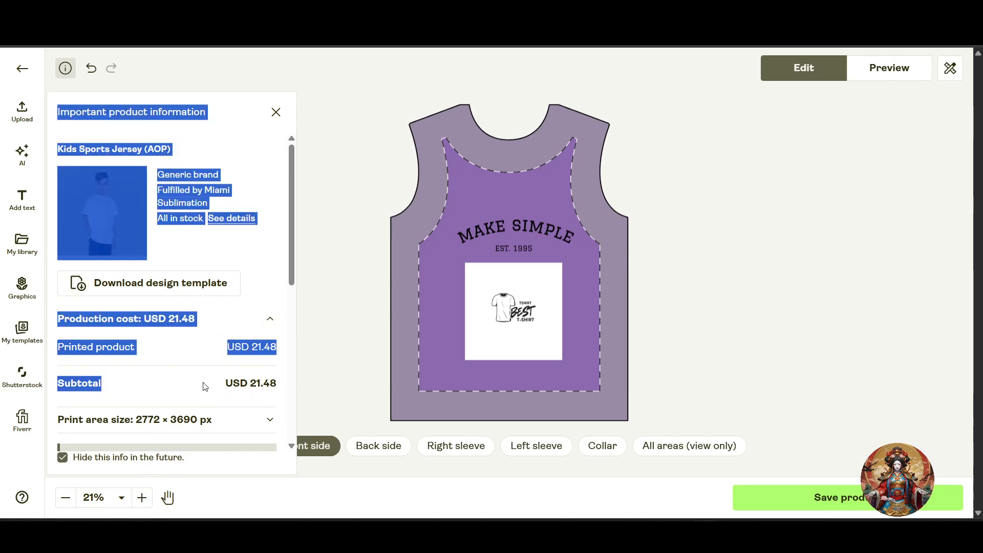
{"action": "left_click", "coordinate": [154, 393]}
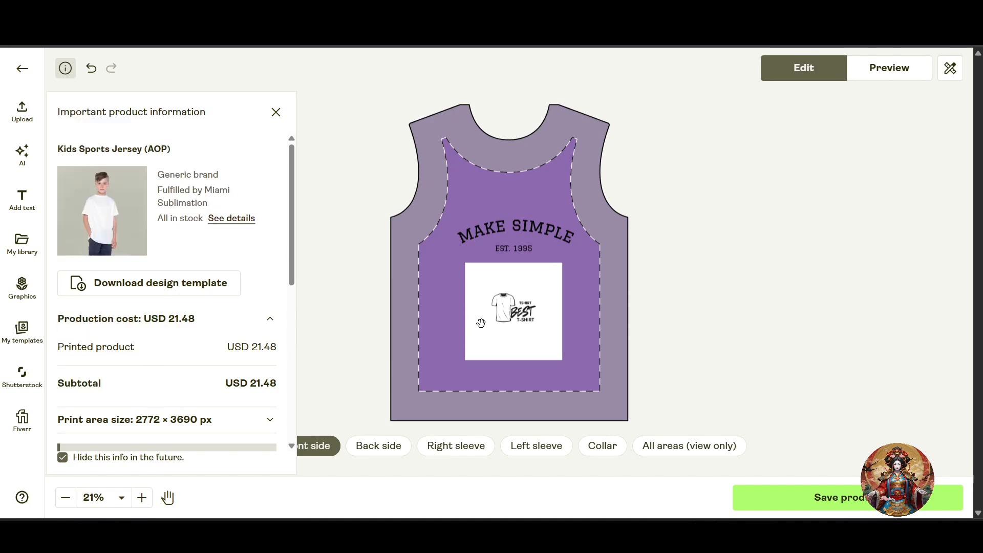
{"action": "left_click", "coordinate": [25, 335]}
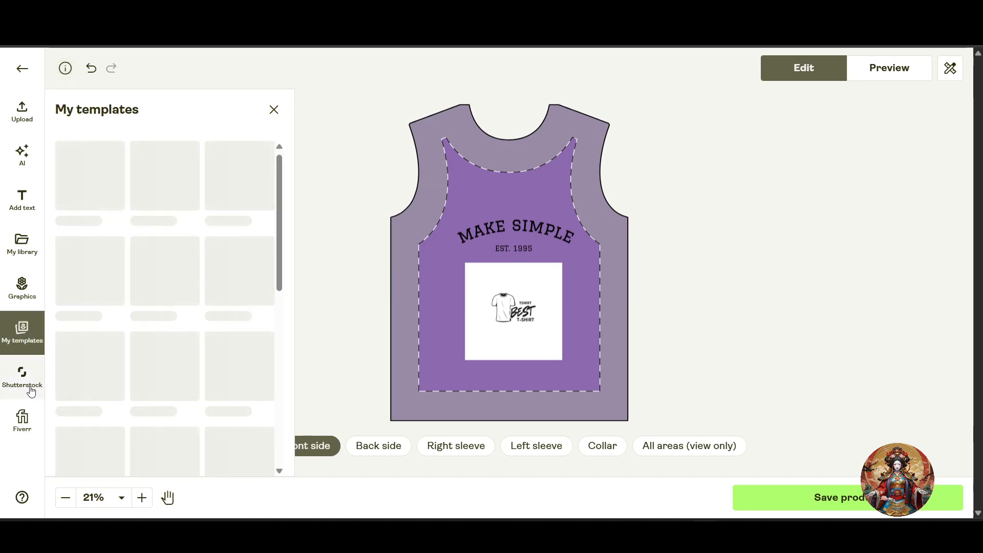
{"action": "left_click", "coordinate": [18, 285]}
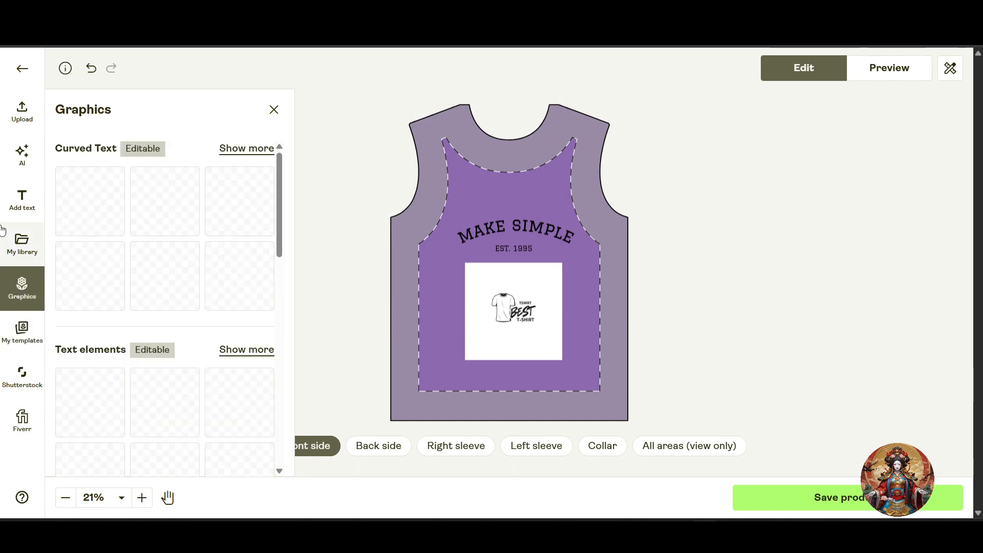
{"action": "left_click", "coordinate": [22, 243]}
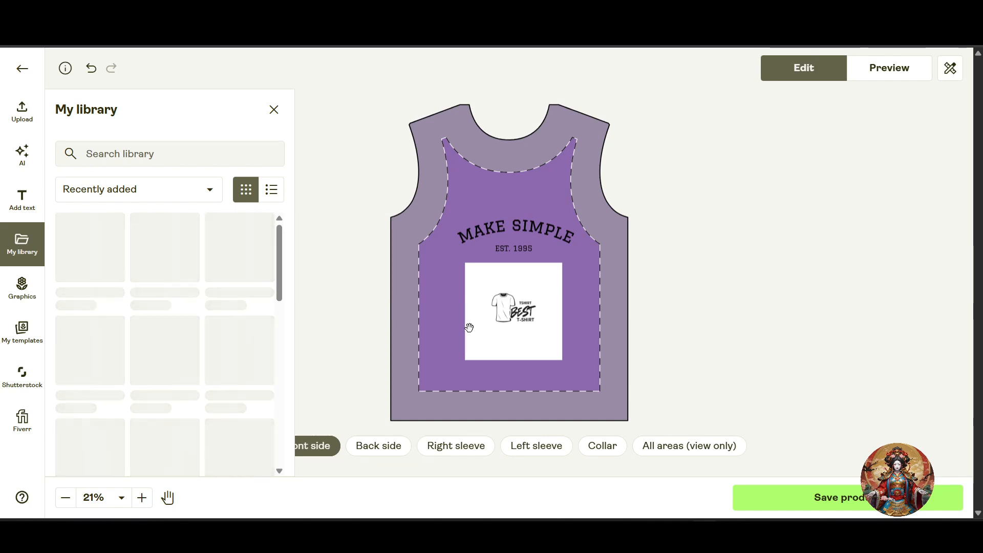
Save the jersey product and dismiss the tip about listings that need adjustments
{"action": "left_click", "coordinate": [840, 506]}
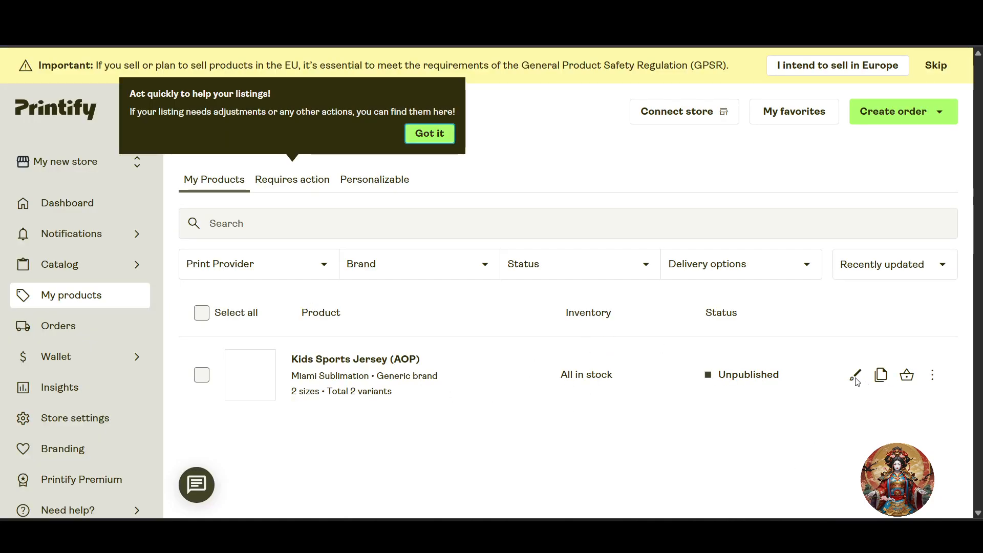
{"action": "left_click", "coordinate": [417, 134]}
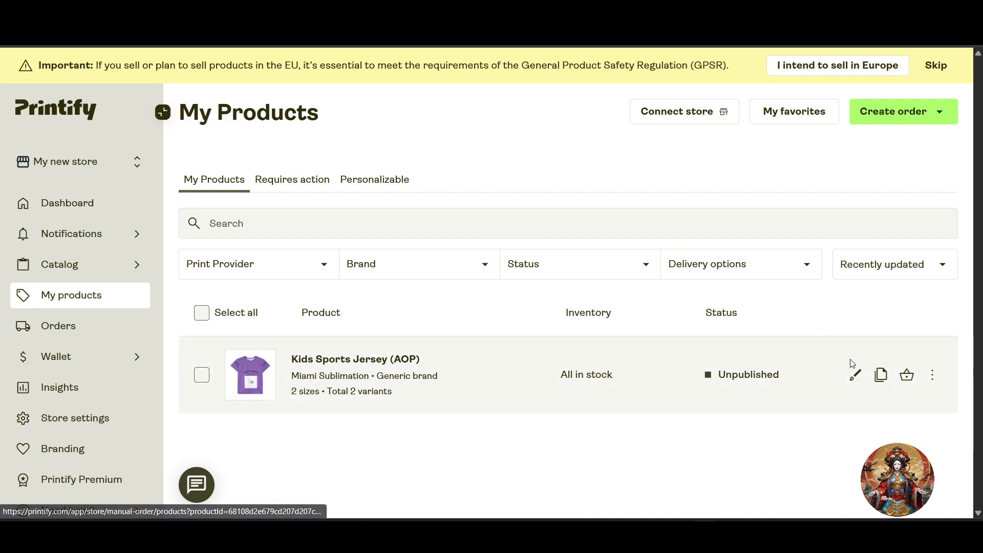
Reopen the unpublished Kids Sports Jersey (AOP) design for editing and check its mockup preview
{"action": "left_click", "coordinate": [856, 377]}
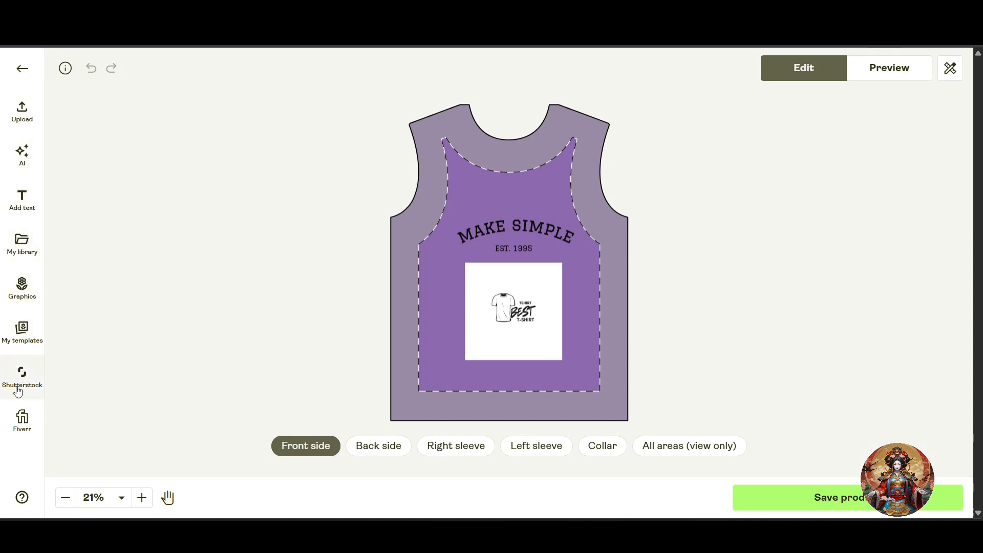
{"action": "left_click", "coordinate": [863, 79]}
{"action": "left_click", "coordinate": [815, 74]}
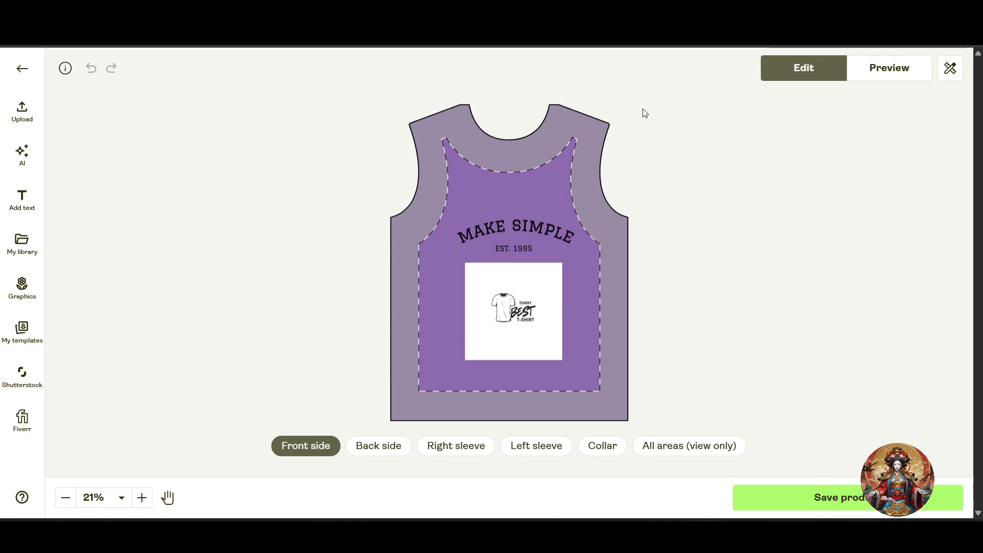
Save the jersey with AI listing optimization accepted, and look over its selected mockups and listing title
{"action": "left_click", "coordinate": [814, 497]}
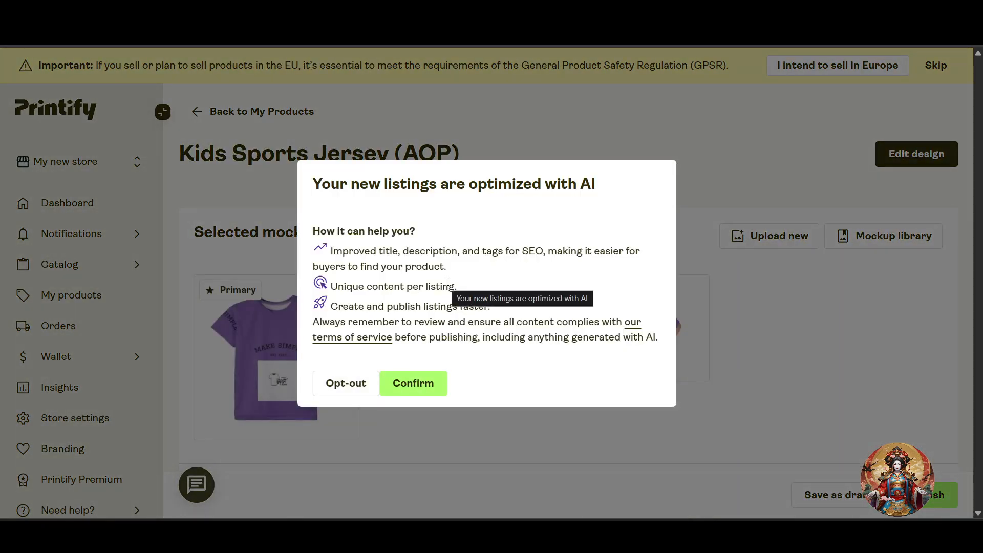
{"action": "left_click", "coordinate": [439, 385]}
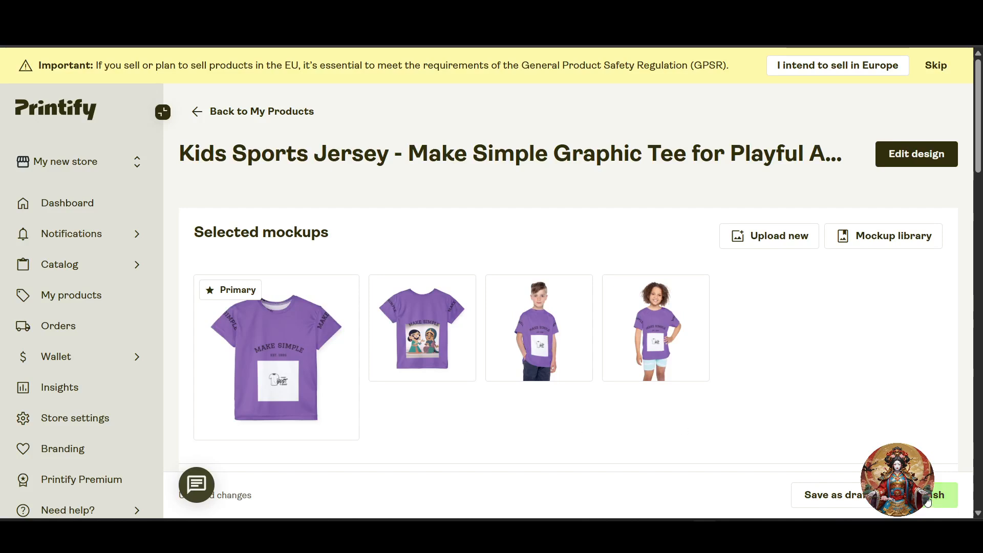
{"action": "scroll", "coordinate": [772, 335], "scroll_direction": "down", "scroll_amount": 3}
{"action": "scroll", "coordinate": [772, 335], "scroll_direction": "down", "scroll_amount": 3}
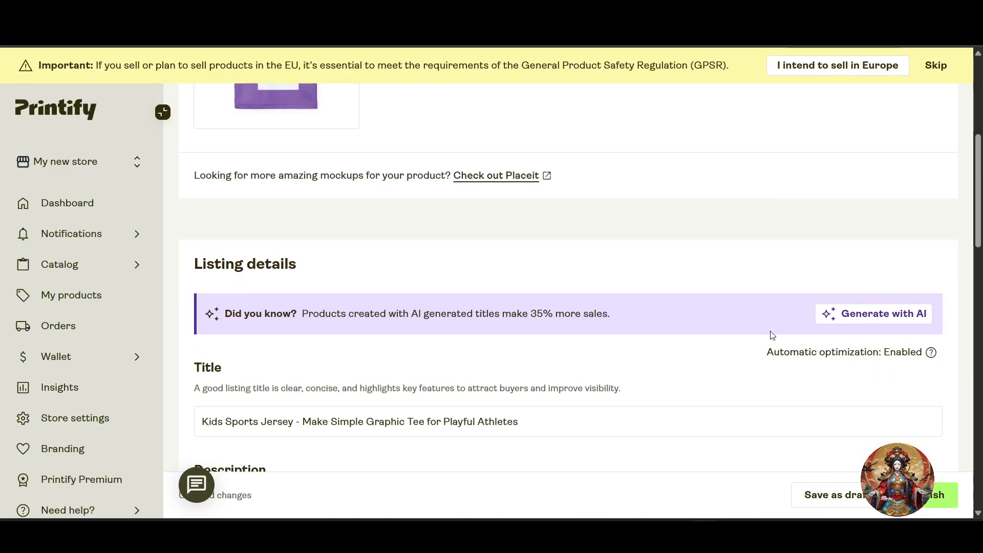
{"action": "scroll", "coordinate": [774, 333], "scroll_direction": "up", "scroll_amount": 2}
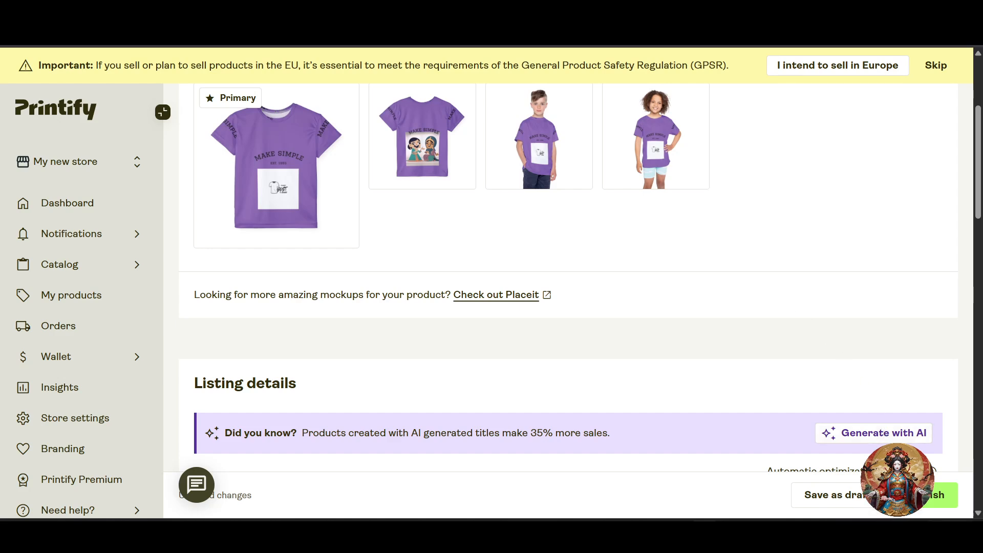
Start publishing the jersey and look through all the sales channels and integrations available for connecting a store
{"action": "left_click", "coordinate": [932, 501]}
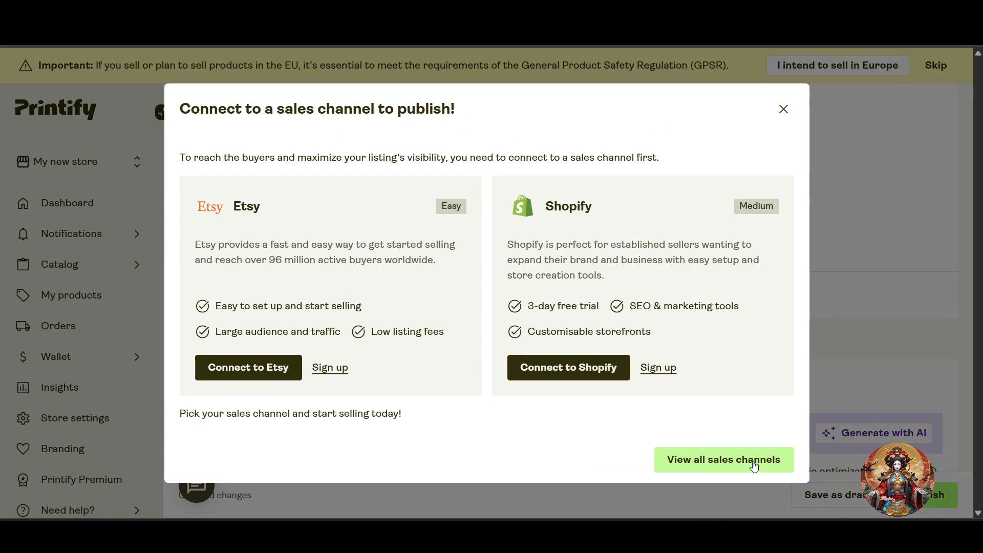
{"action": "left_click", "coordinate": [722, 464]}
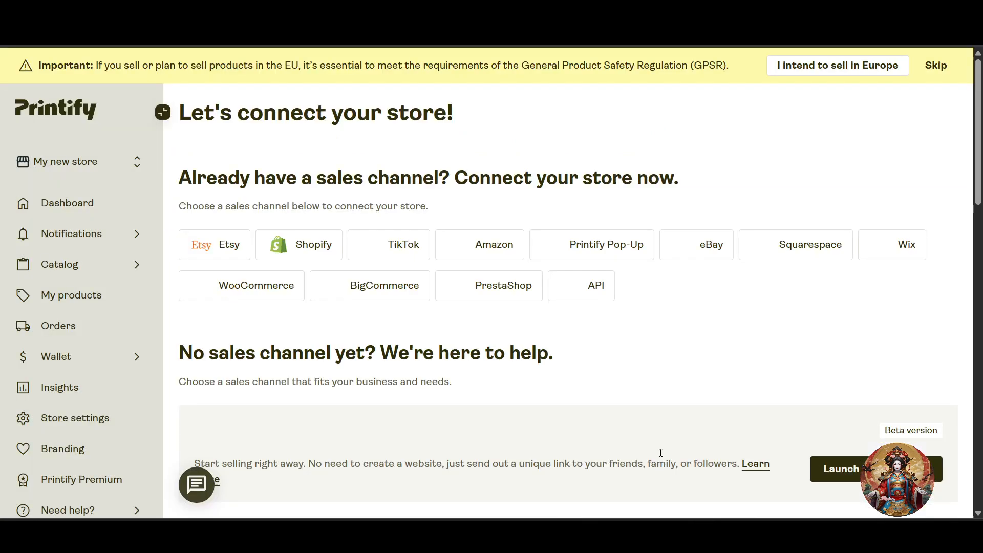
{"action": "scroll", "coordinate": [509, 382], "scroll_direction": "down", "scroll_amount": 2}
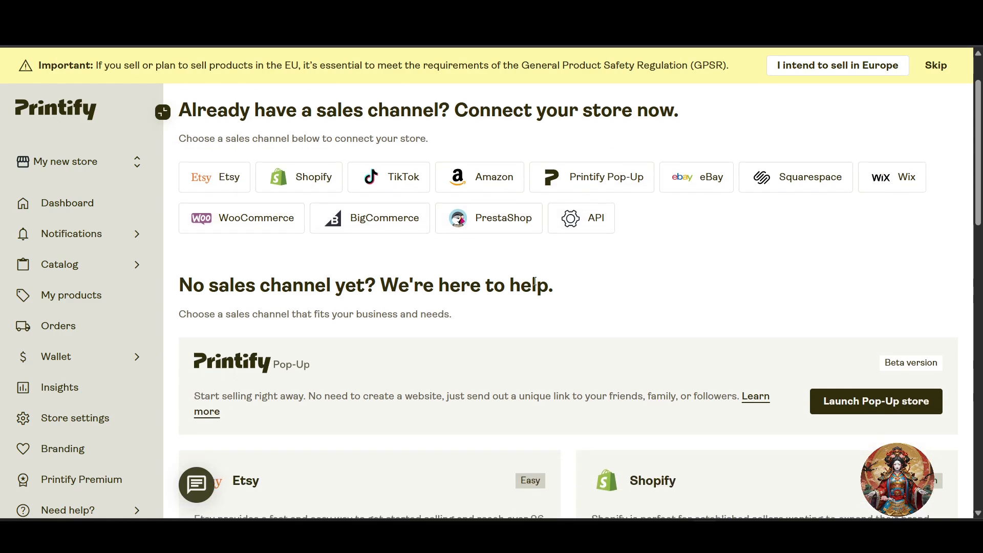
{"action": "scroll", "coordinate": [645, 373], "scroll_direction": "down", "scroll_amount": 6}
{"action": "scroll", "coordinate": [689, 377], "scroll_direction": "up", "scroll_amount": 7}
{"action": "scroll", "coordinate": [689, 377], "scroll_direction": "down", "scroll_amount": 6}
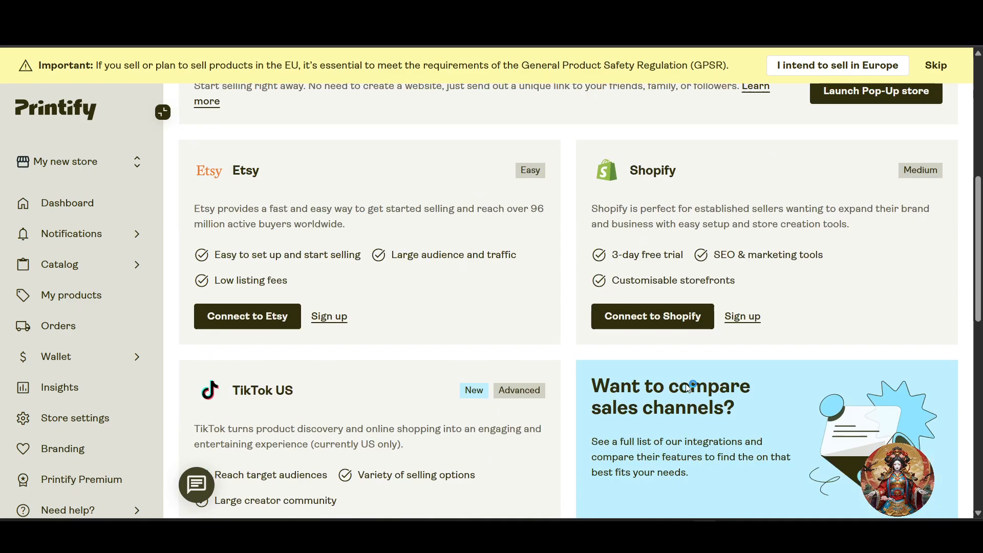
{"action": "scroll", "coordinate": [885, 202], "scroll_direction": "up", "scroll_amount": 6}
{"action": "scroll", "coordinate": [805, 289], "scroll_direction": "down", "scroll_amount": 10}
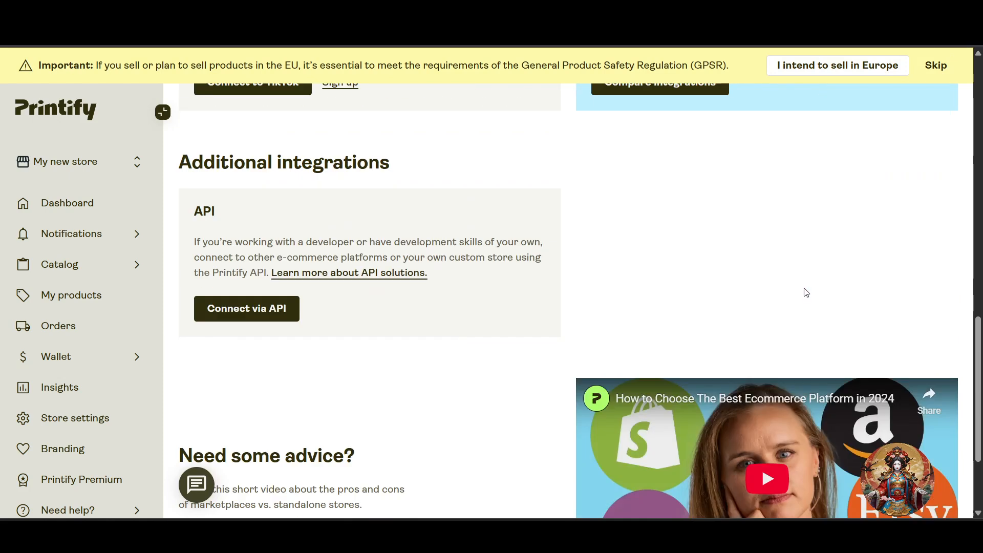
{"action": "scroll", "coordinate": [804, 291], "scroll_direction": "down", "scroll_amount": 3}
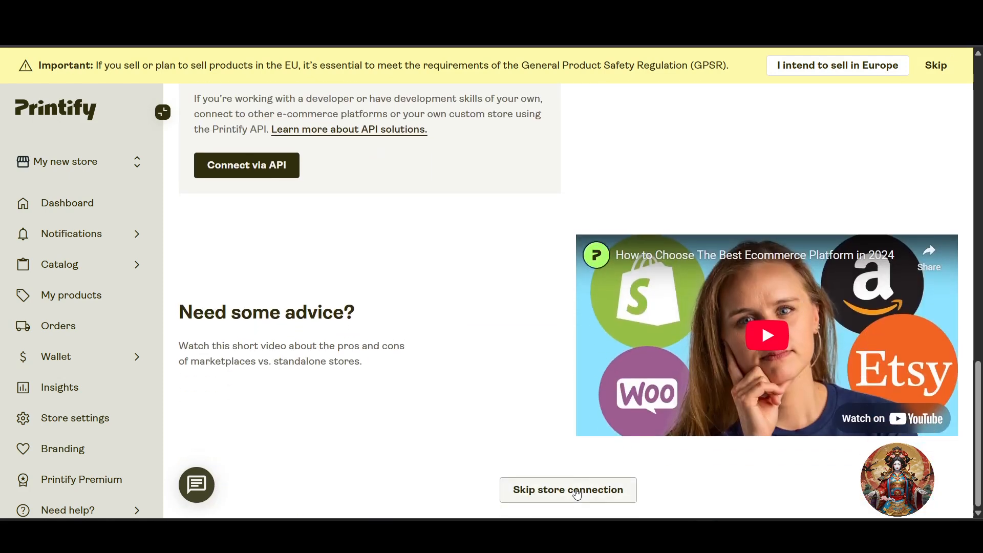
Skip the store connection and create a new store named "Maker store"
{"action": "left_click", "coordinate": [577, 492]}
{"action": "left_click", "coordinate": [472, 348]}
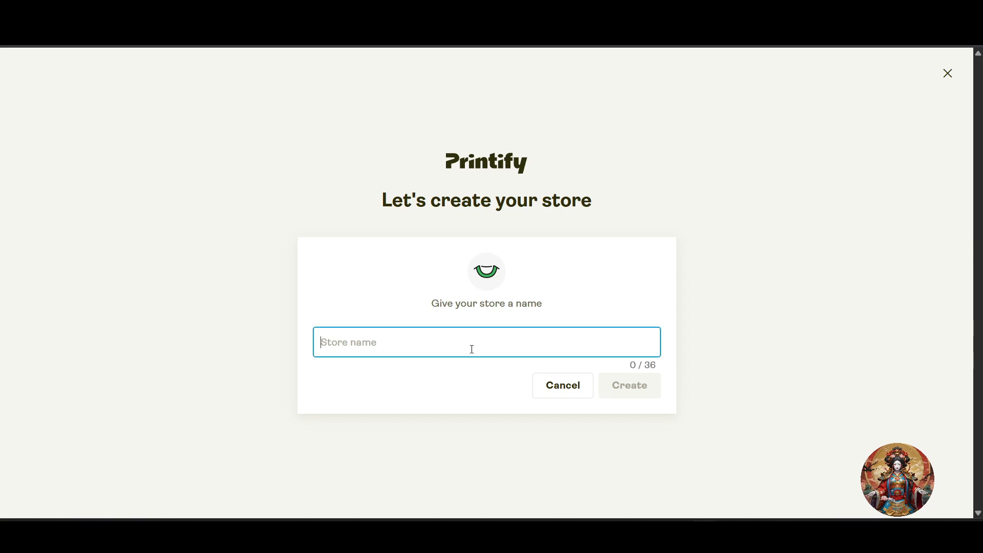
{"action": "type", "text": "Make"}
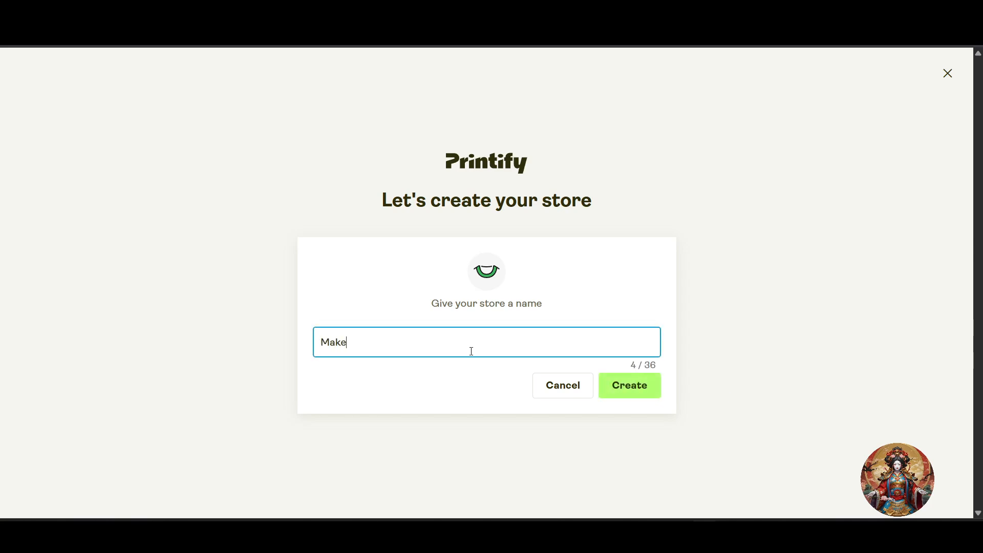
{"action": "type", "text": "r soore"}
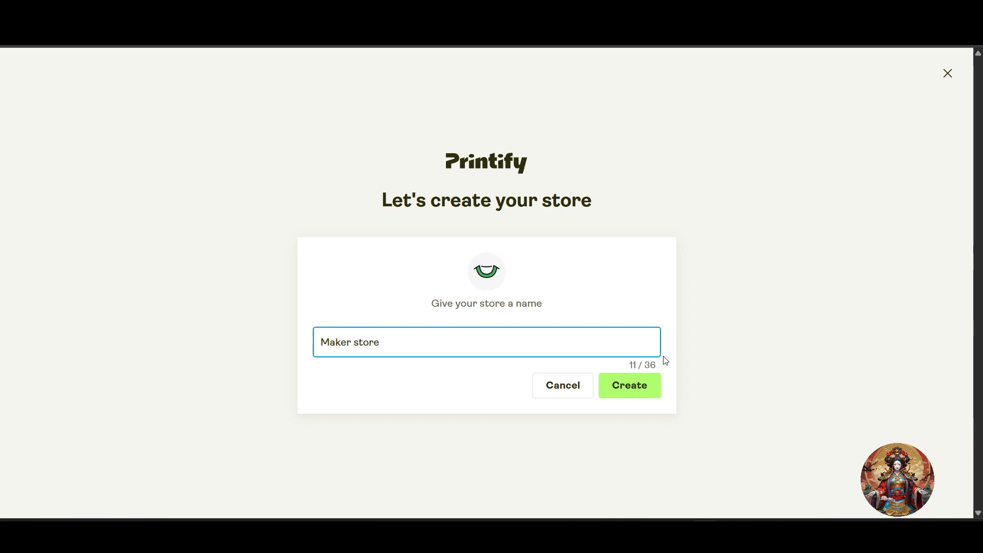
{"action": "left_click", "coordinate": [634, 387]}
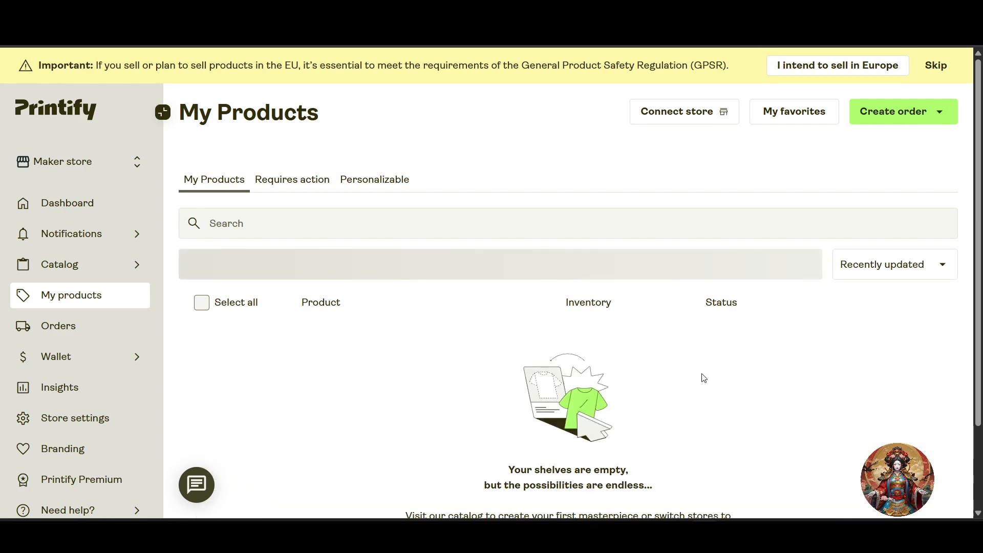
Look through the new store's product lists, including the products requiring action and the personalizable ones
{"action": "scroll", "coordinate": [704, 380], "scroll_direction": "down", "scroll_amount": 2}
{"action": "scroll", "coordinate": [709, 384], "scroll_direction": "up", "scroll_amount": 2}
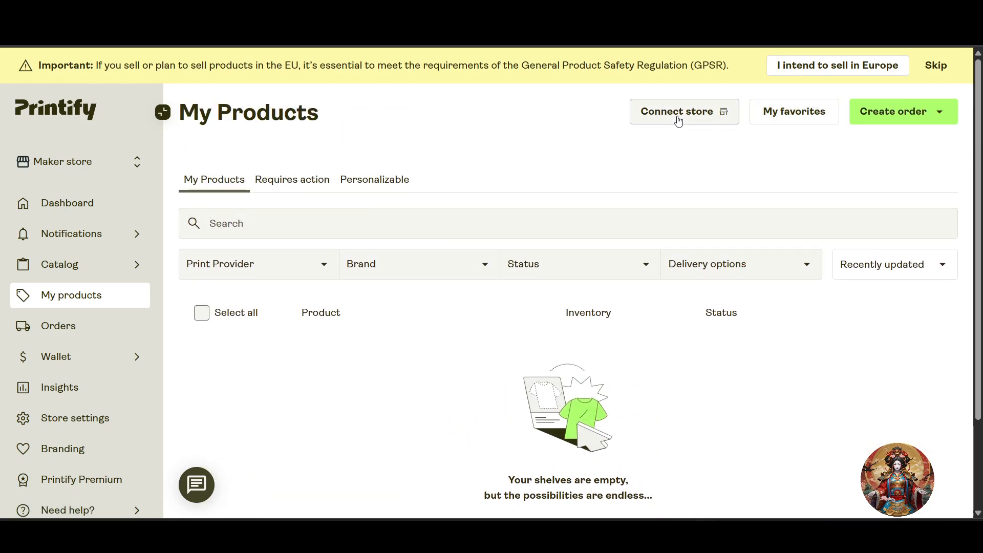
{"action": "left_click", "coordinate": [291, 184]}
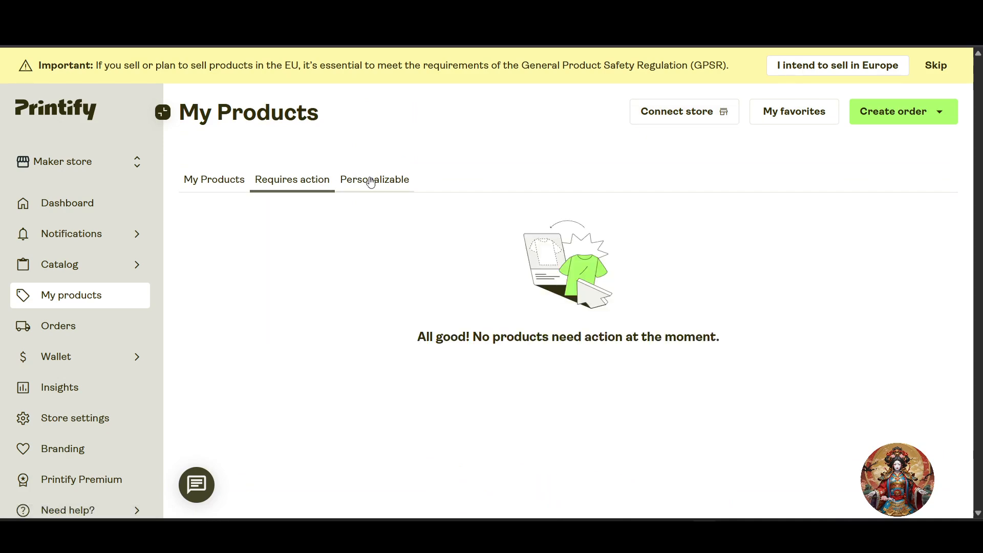
{"action": "left_click", "coordinate": [361, 179]}
{"action": "left_click", "coordinate": [225, 185]}
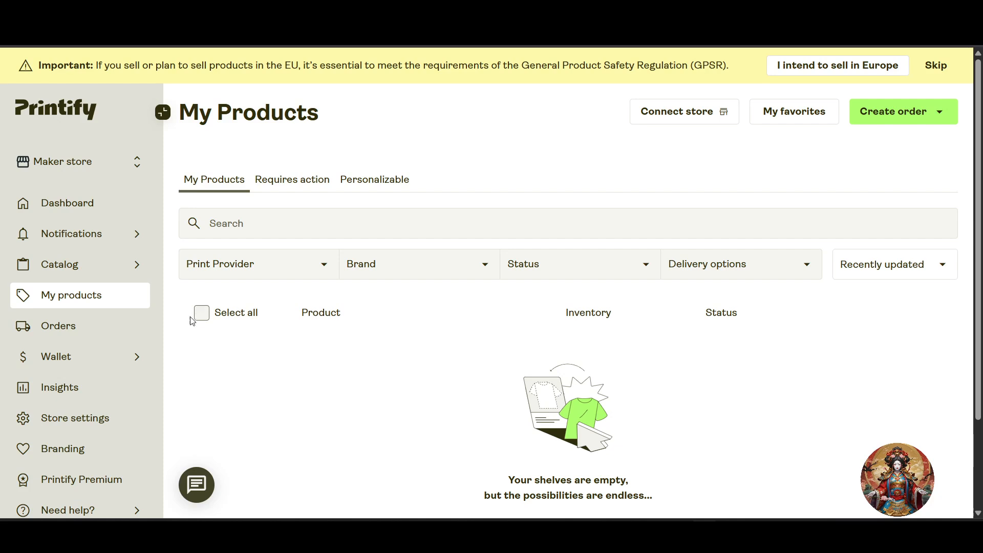
{"action": "scroll", "coordinate": [435, 354], "scroll_direction": "down", "scroll_amount": 1}
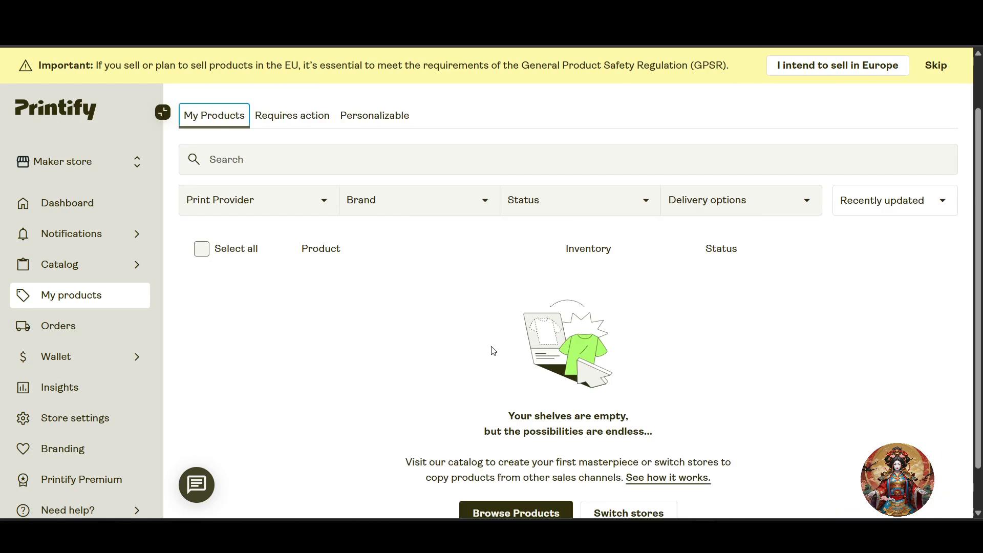